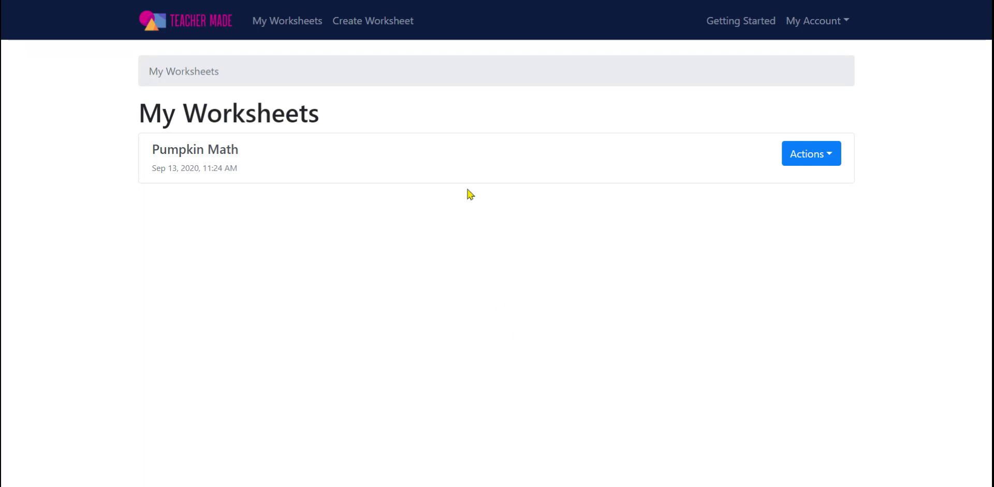
# Start a new worksheet titled TARA'S TERRARIUM and upload the Tara's Terrarium document as its background
pyautogui.click(373, 20)
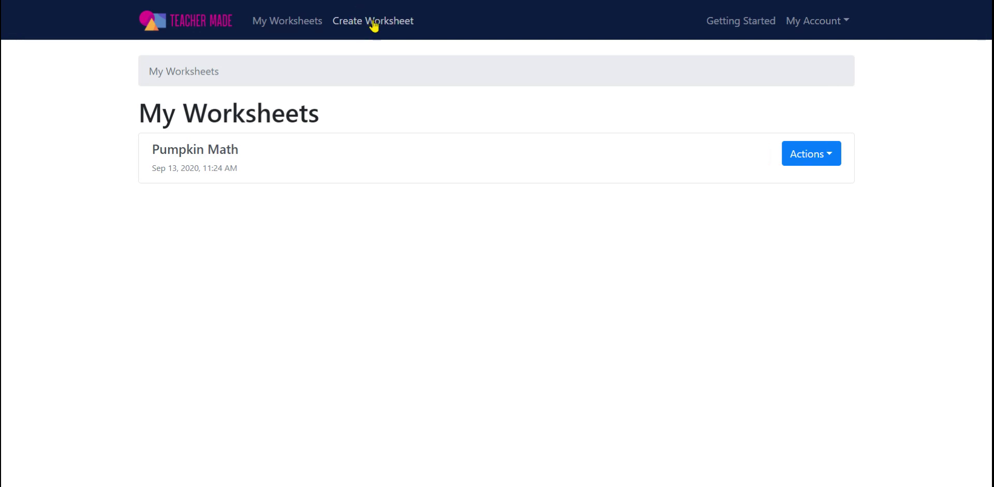
pyautogui.click(193, 171)
pyautogui.write("TARA'S TERRARIUM")
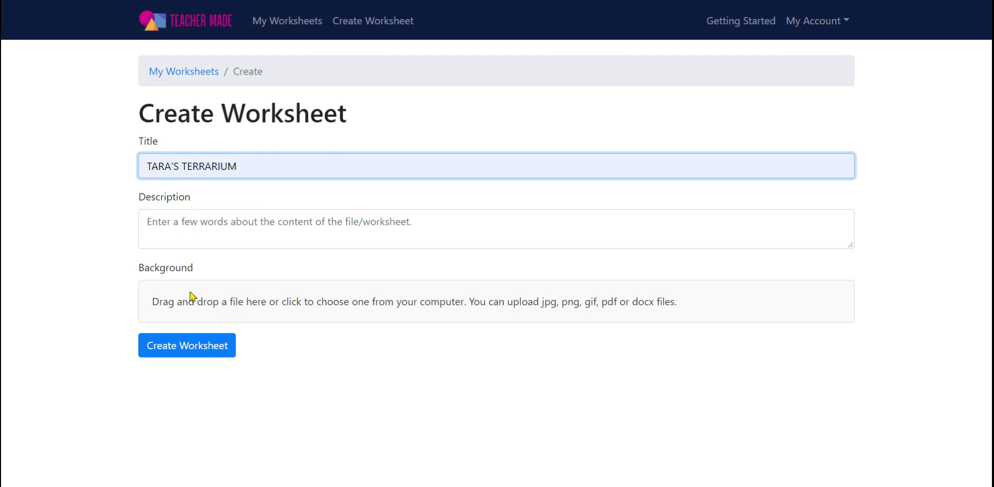
pyautogui.click(323, 306)
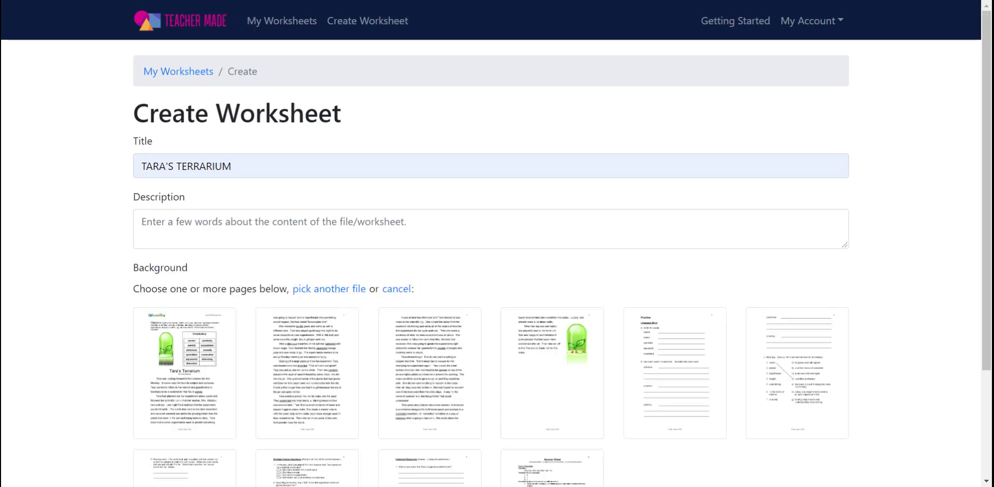
# Select the first nine pages of the uploaded document, leaving out the answer page, and create the worksheet
pyautogui.scroll(-3, 536, 359)
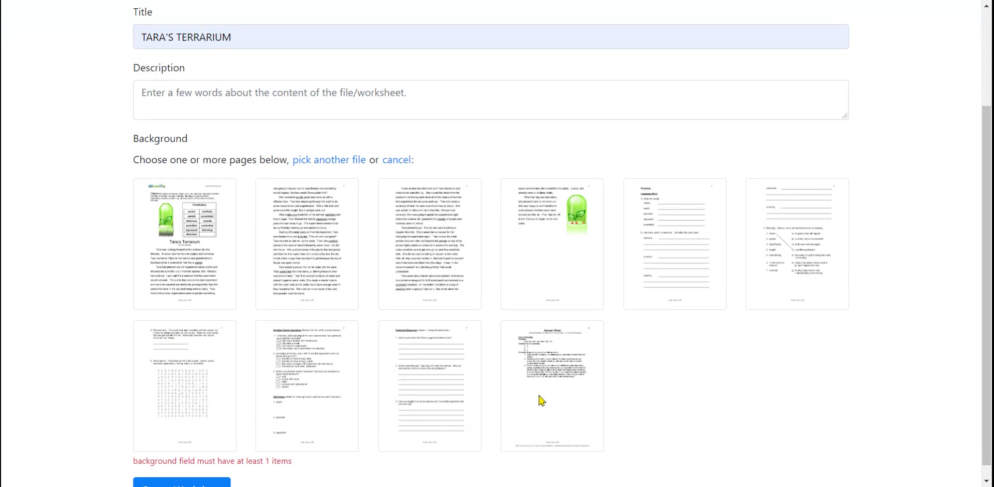
pyautogui.scroll(-1, 541, 400)
pyautogui.click(191, 236)
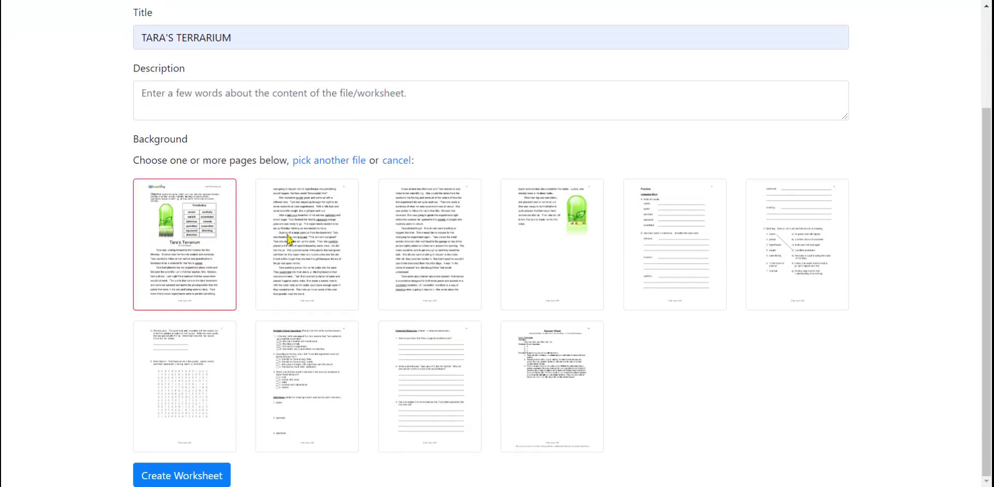
pyautogui.click(290, 240)
pyautogui.click(460, 245)
pyautogui.click(519, 244)
pyautogui.click(673, 233)
pyautogui.click(782, 235)
pyautogui.click(173, 384)
pyautogui.click(275, 390)
pyautogui.click(406, 386)
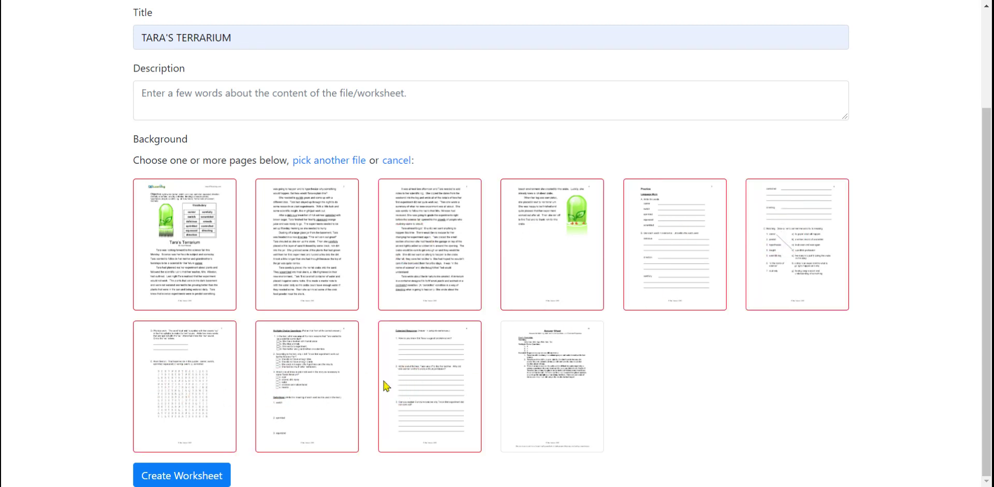
pyautogui.click(200, 476)
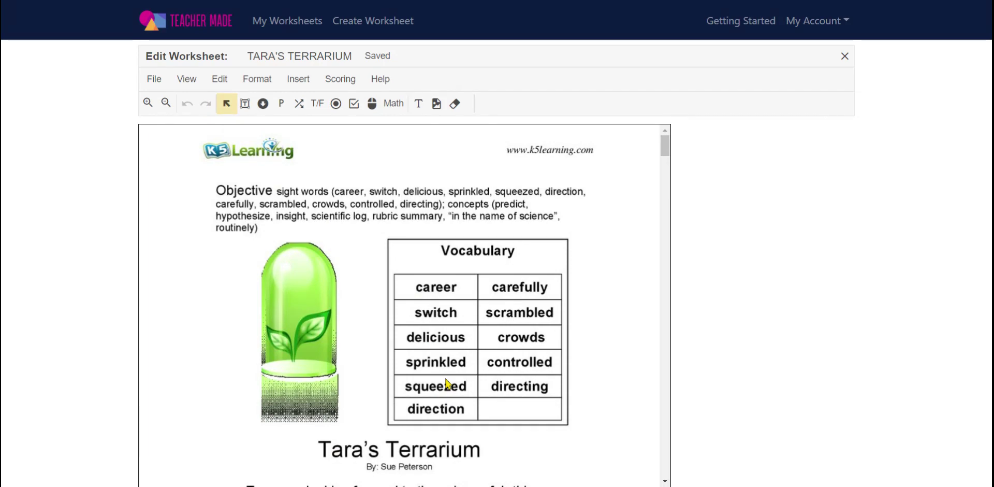
# Examine the worksheet pages up to the Language Work practice on page 5 and review the question types that can be inserted
pyautogui.scroll(-8, 484, 357)
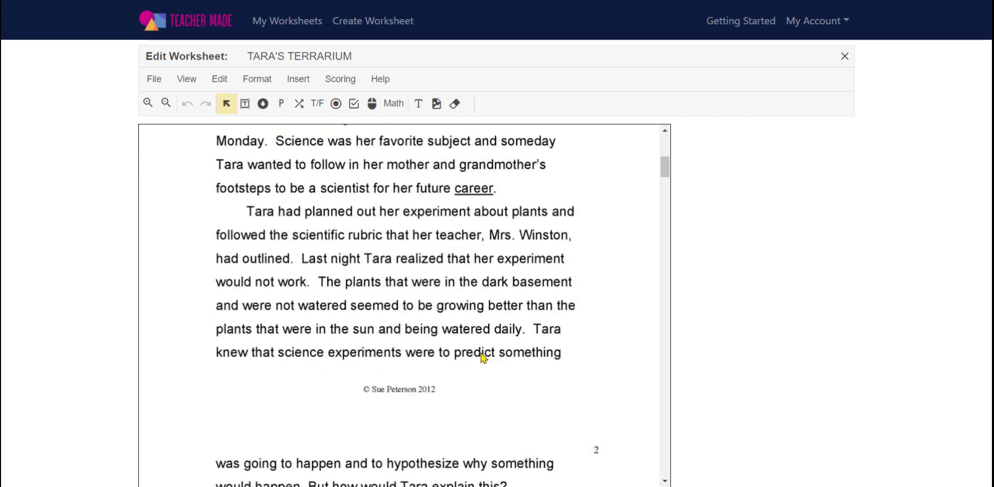
pyautogui.scroll(-10, 484, 357)
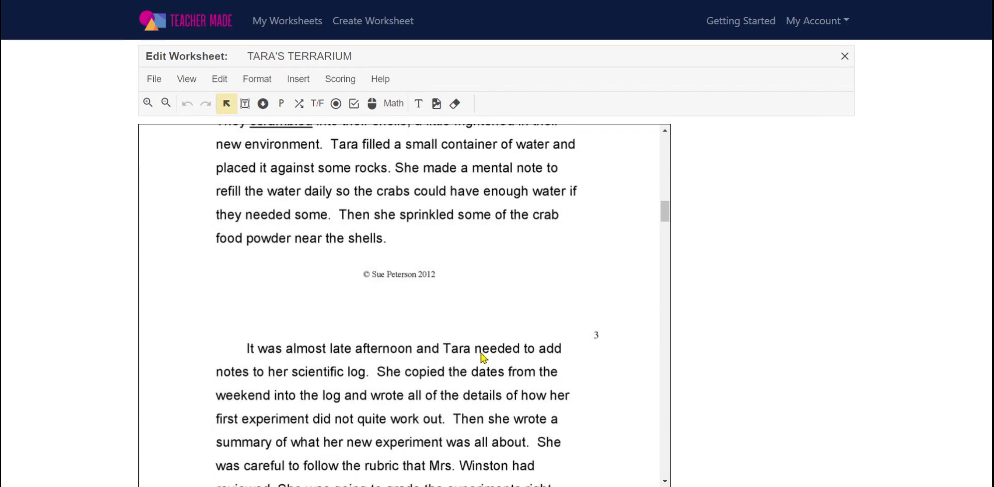
pyautogui.scroll(-10, 484, 357)
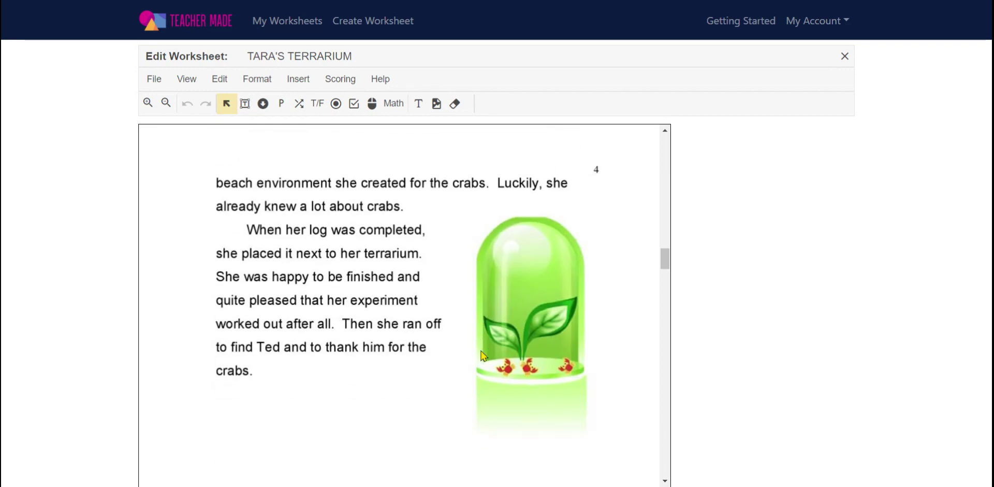
pyautogui.scroll(-10, 482, 356)
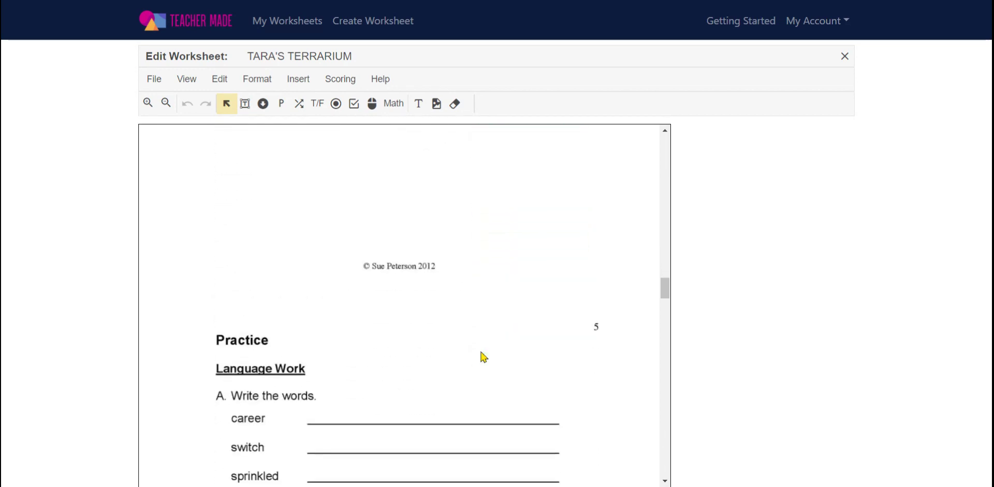
pyautogui.scroll(-3, 483, 357)
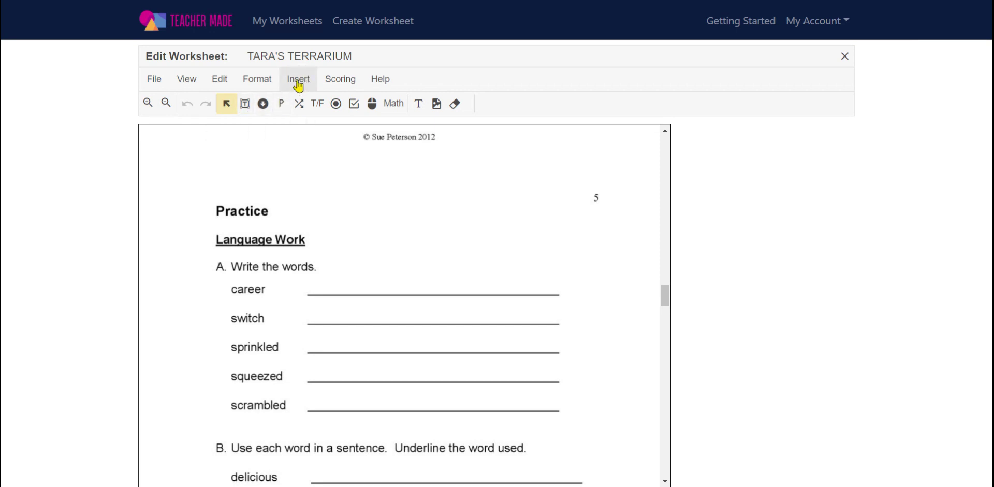
pyautogui.click(299, 85)
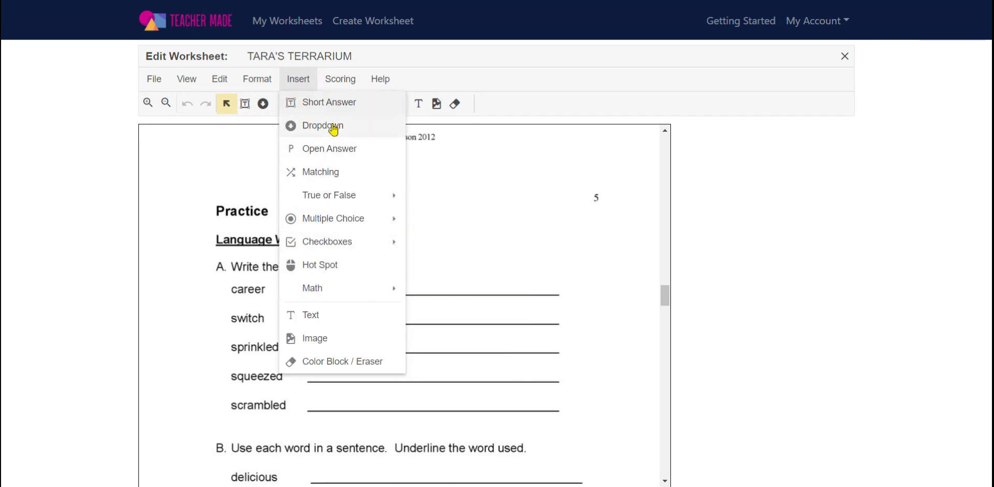
pyautogui.moveTo(333, 218)
pyautogui.moveTo(380, 241)
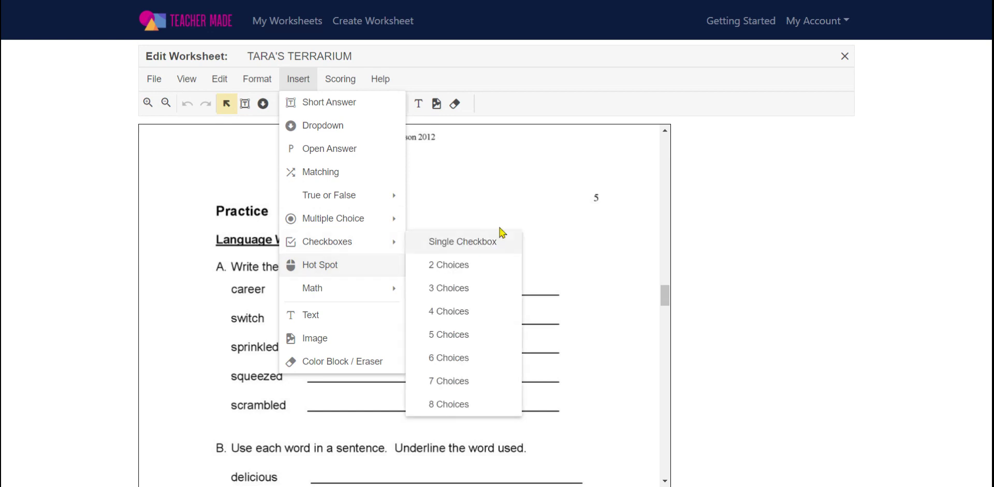
pyautogui.click(518, 173)
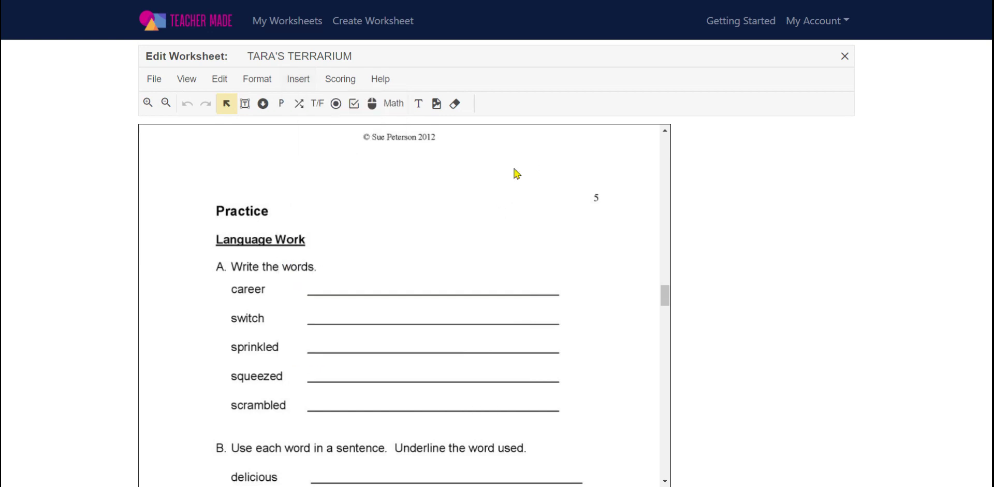
# Draw a Short Answer field over the "career" line in exercise A
pyautogui.click(245, 105)
pyautogui.click(245, 106)
pyautogui.moveTo(300, 275); pyautogui.dragTo(515, 289)
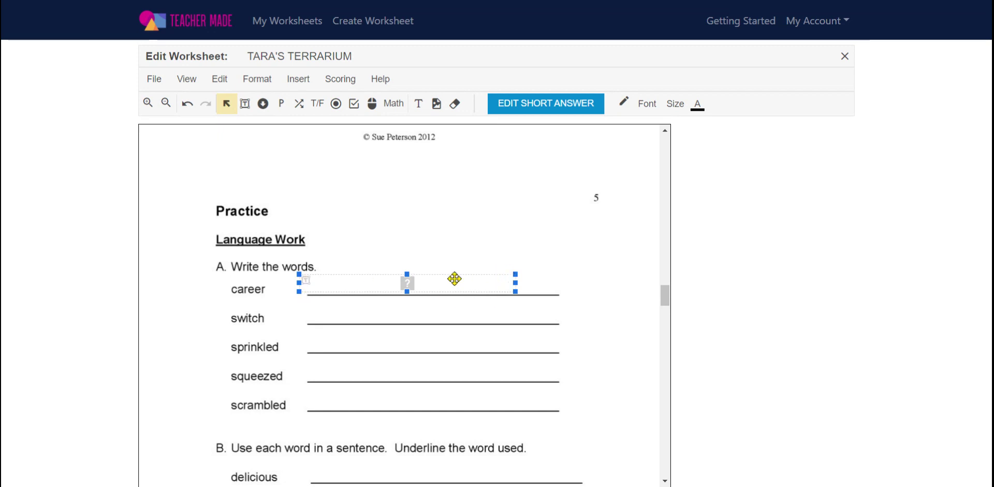
# Set career and Career as the correct answers of the "career" field and save the changes
pyautogui.click(407, 282)
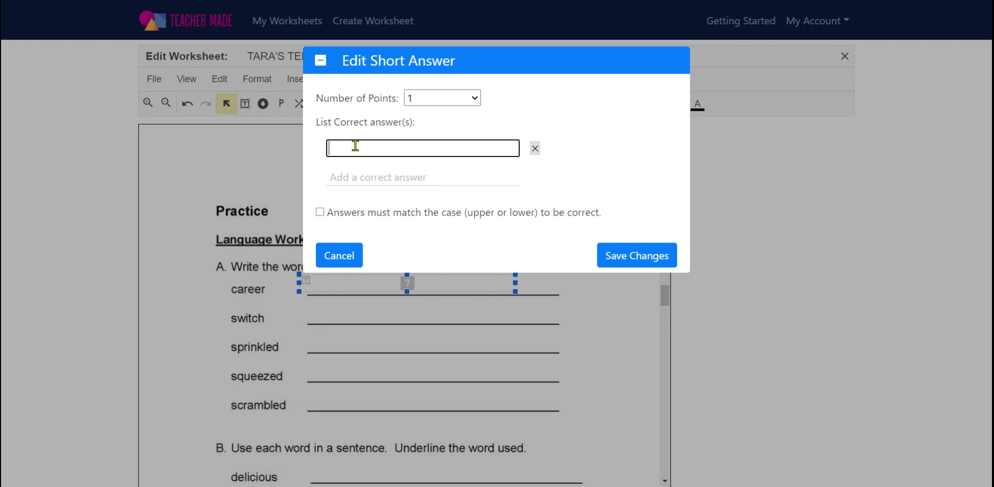
pyautogui.write('career')
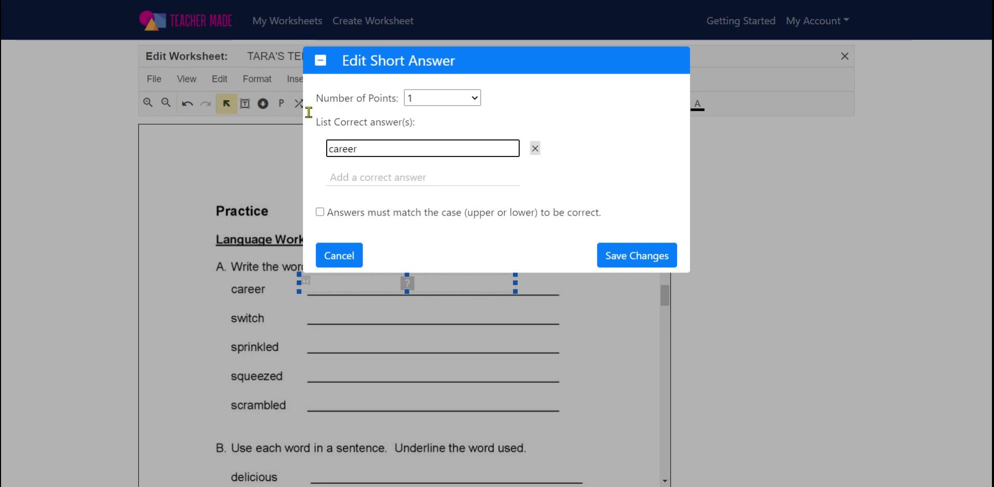
pyautogui.click(353, 177)
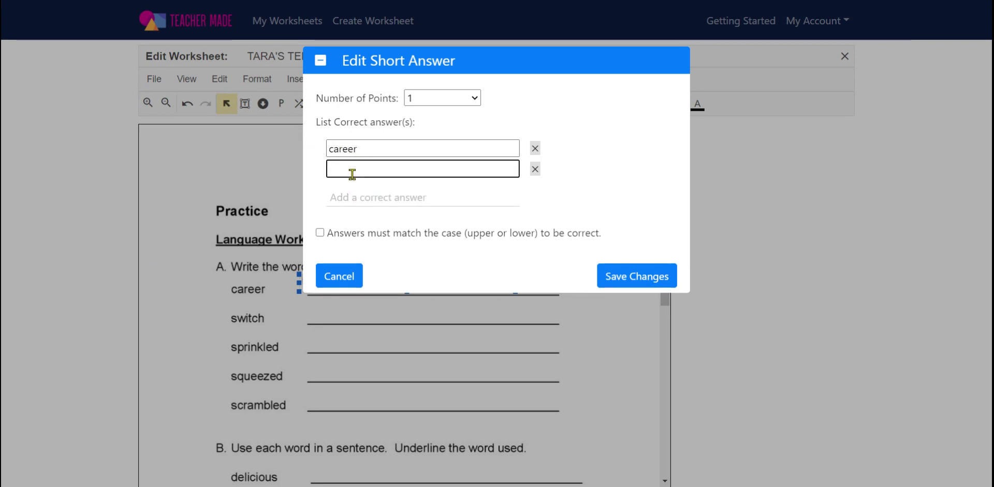
pyautogui.write('Career')
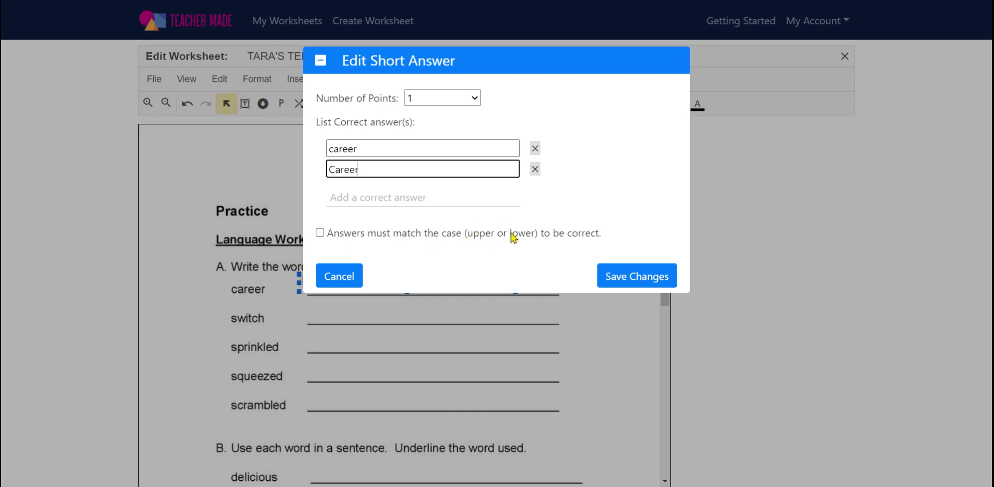
pyautogui.click(636, 279)
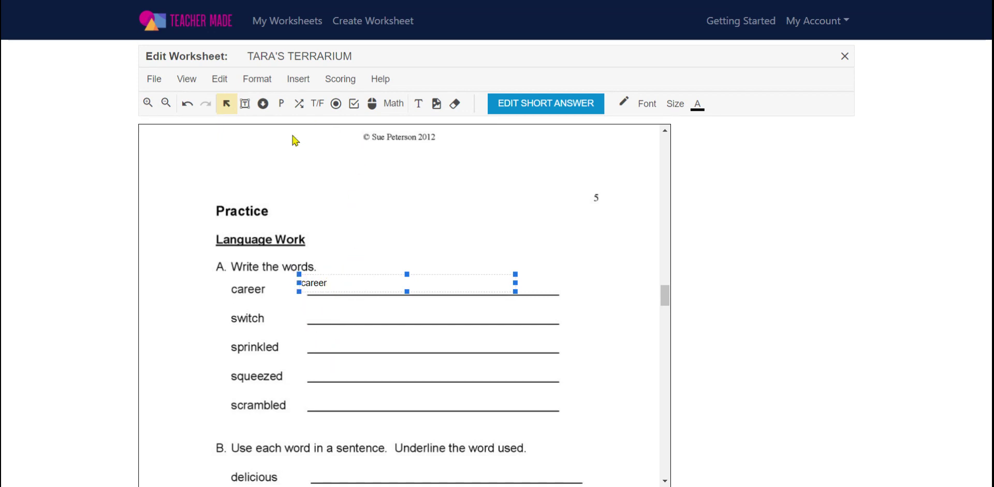
# Draw a Short Answer field over the "switch" line and paste three copies of it
pyautogui.click(297, 78)
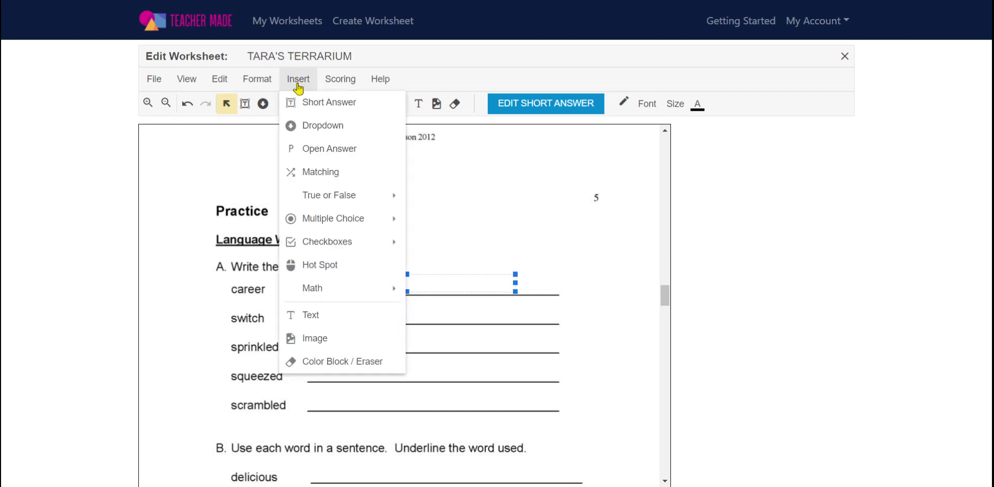
pyautogui.click(310, 106)
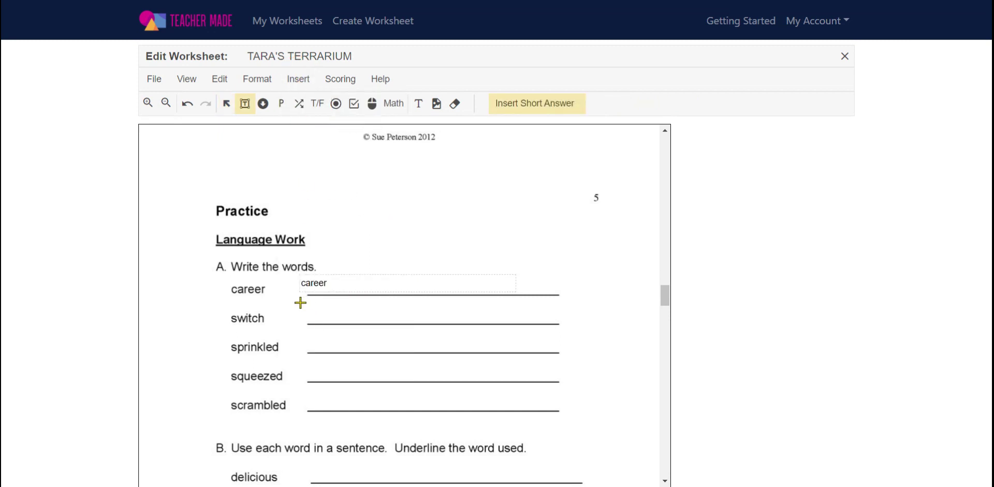
pyautogui.moveTo(301, 304)
pyautogui.mouseDown()
pyautogui.moveTo(327, 322)
pyautogui.moveTo(533, 318)
pyautogui.moveTo(512, 322)
pyautogui.mouseUp()
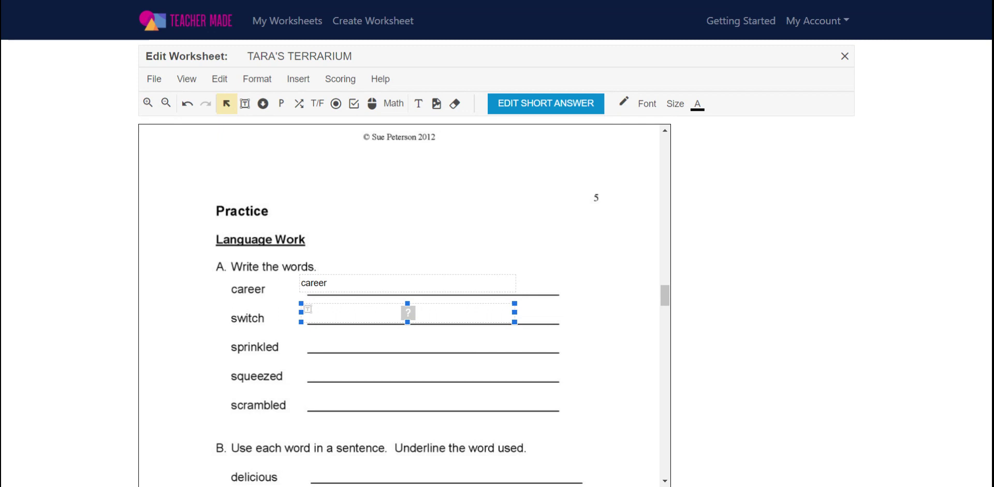
pyautogui.hotkey('ctrl', 'c')
pyautogui.hotkey('ctrl', 'v')
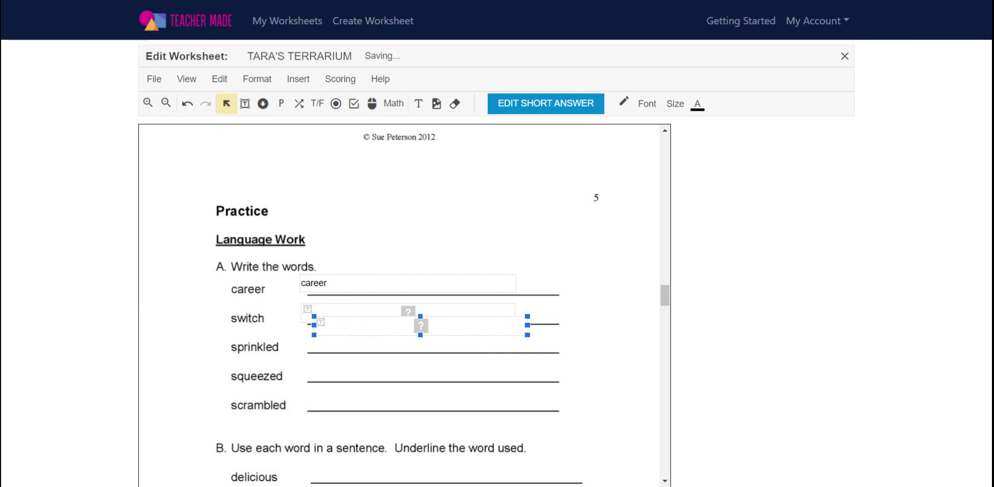
pyautogui.hotkey('ctrl', 'v')
pyautogui.hotkey('ctrl', 'v')
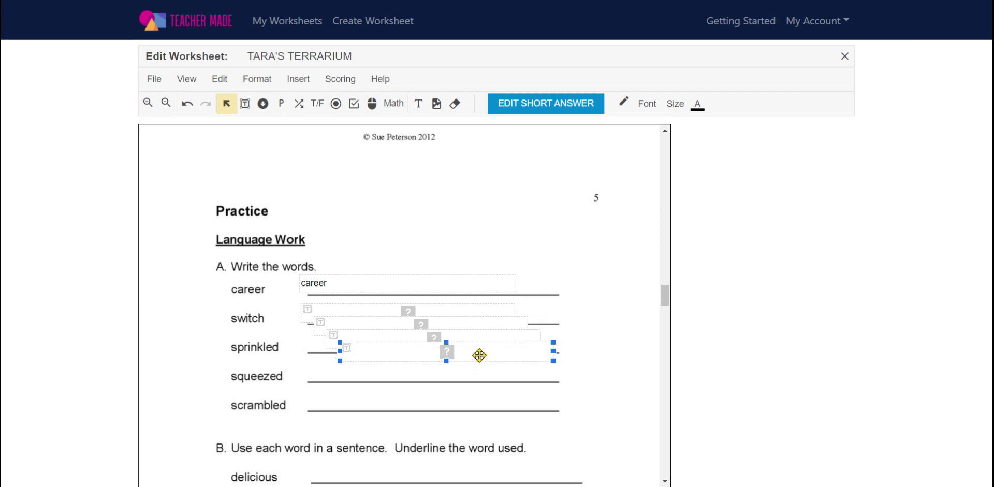
# Move the copied fields onto the "sprinkled", "squeezed" and "scrambled" lines and align the upper fields with the start of their lines
pyautogui.moveTo(480, 355); pyautogui.dragTo(449, 400)
pyautogui.moveTo(466, 336); pyautogui.dragTo(450, 366)
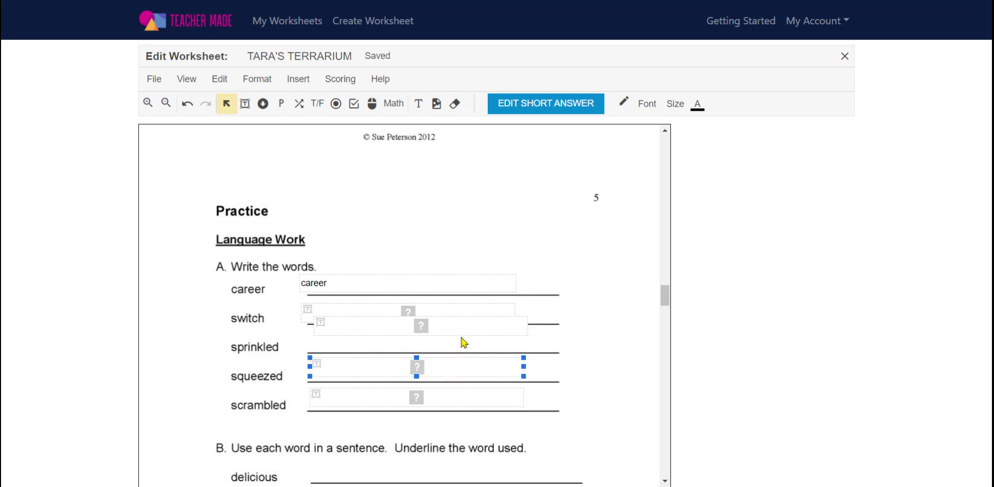
pyautogui.moveTo(461, 327); pyautogui.dragTo(477, 314)
pyautogui.moveTo(480, 284); pyautogui.dragTo(490, 284)
# Set the correct answers of the second and third fields in exercise A to switch and sprinkled
pyautogui.doubleClick(420, 311)
pyautogui.write('switch')
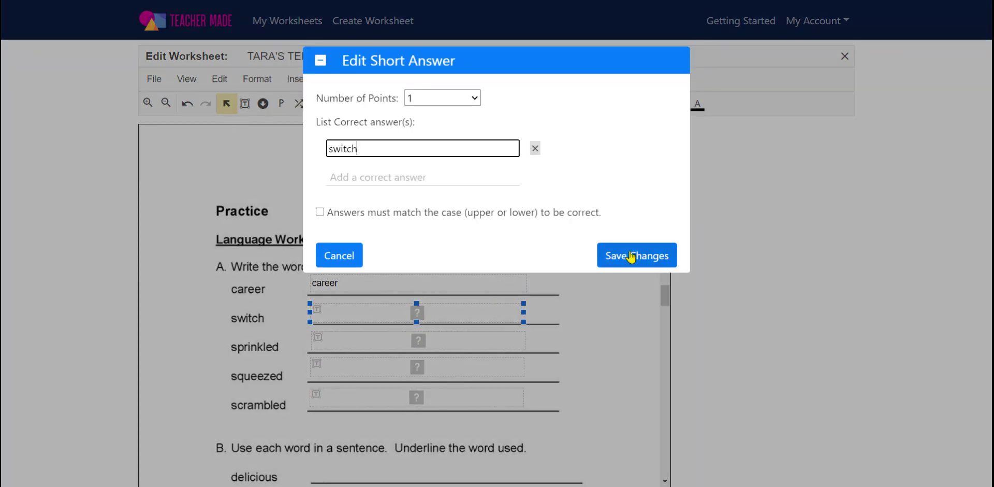
pyautogui.click(632, 256)
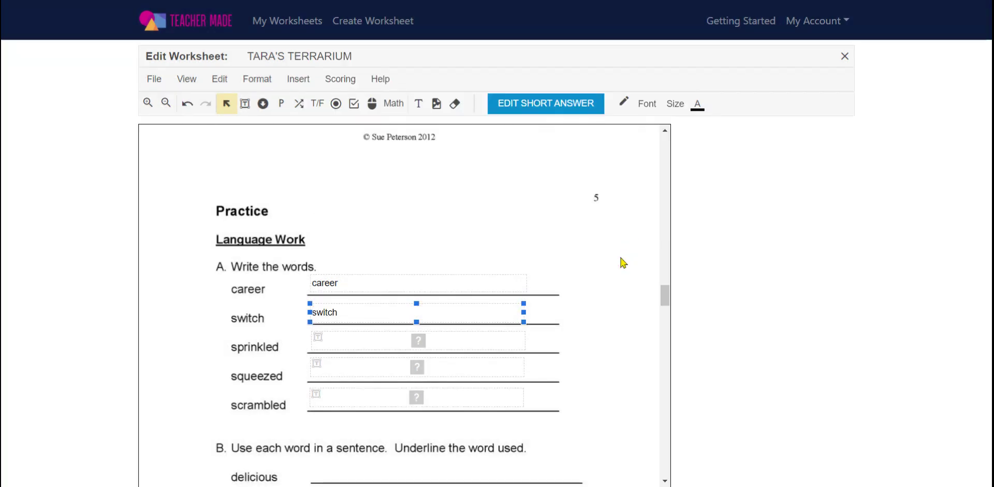
pyautogui.click(423, 341)
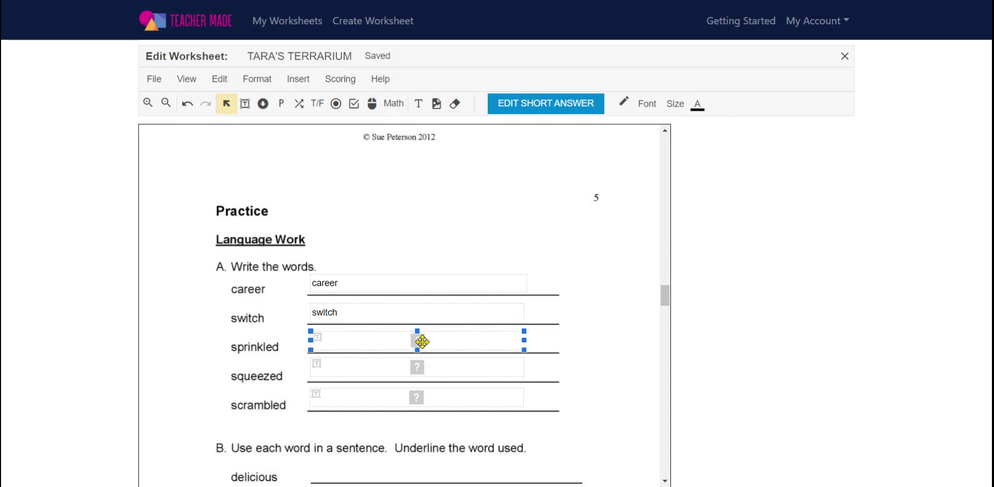
pyautogui.doubleClick(423, 341)
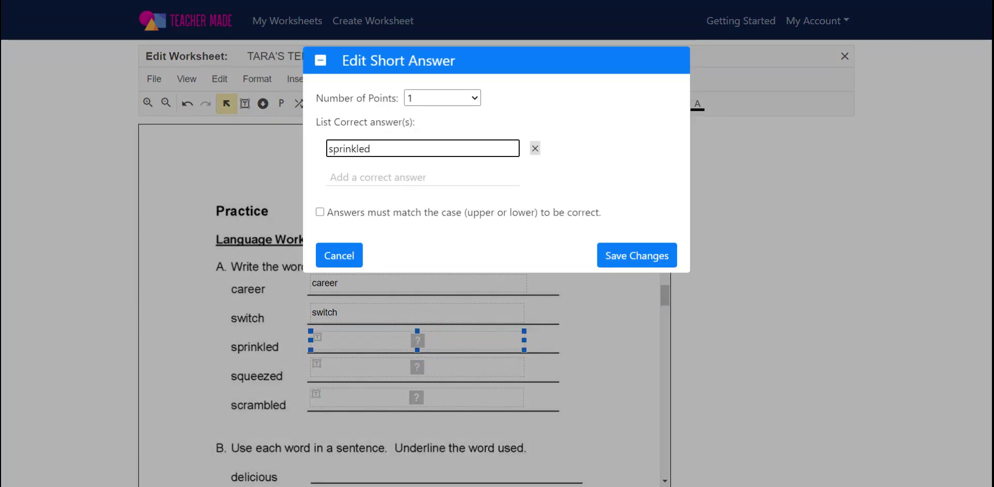
pyautogui.click(622, 249)
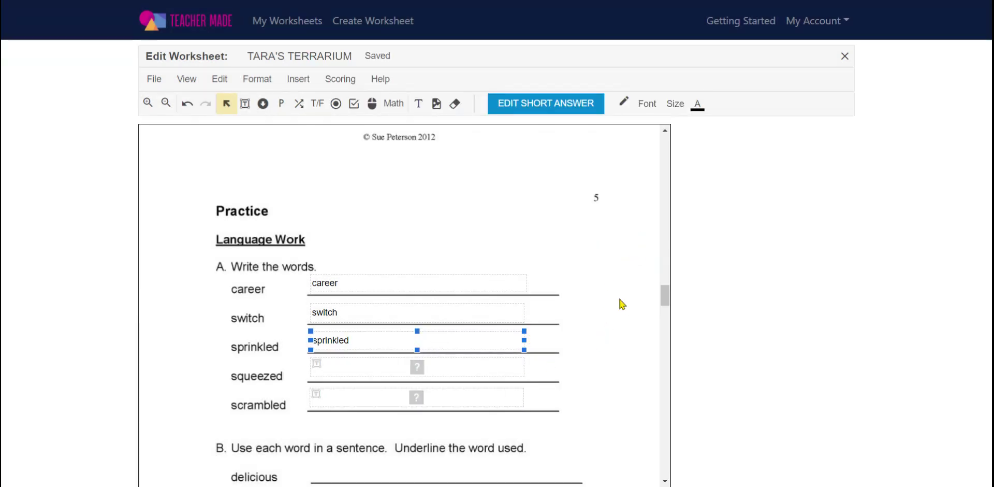
# Cover the instruction "Underline the word used." in exercise B with a Color Block / Eraser rectangle
pyautogui.scroll(-3, 547, 227)
pyautogui.scroll(-3, 585, 295)
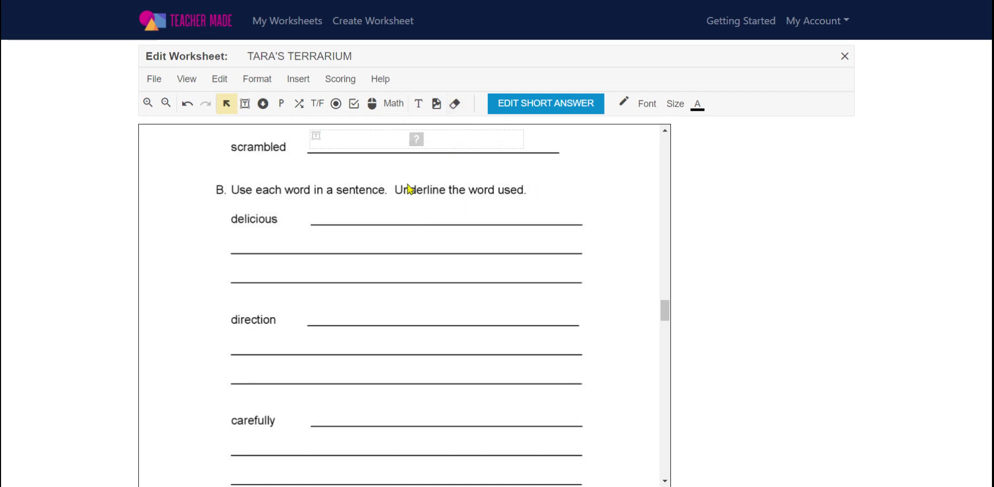
pyautogui.click(454, 106)
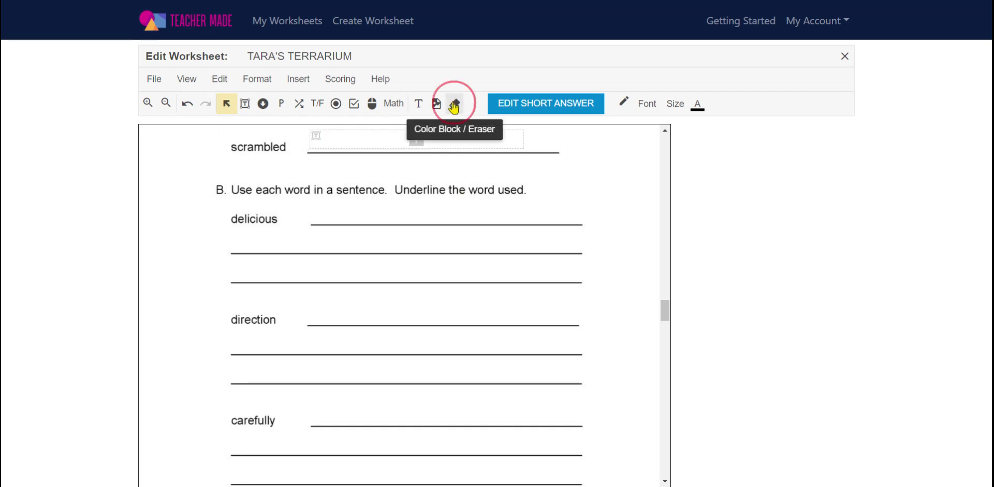
pyautogui.click(391, 177)
pyautogui.moveTo(391, 177); pyautogui.dragTo(536, 195)
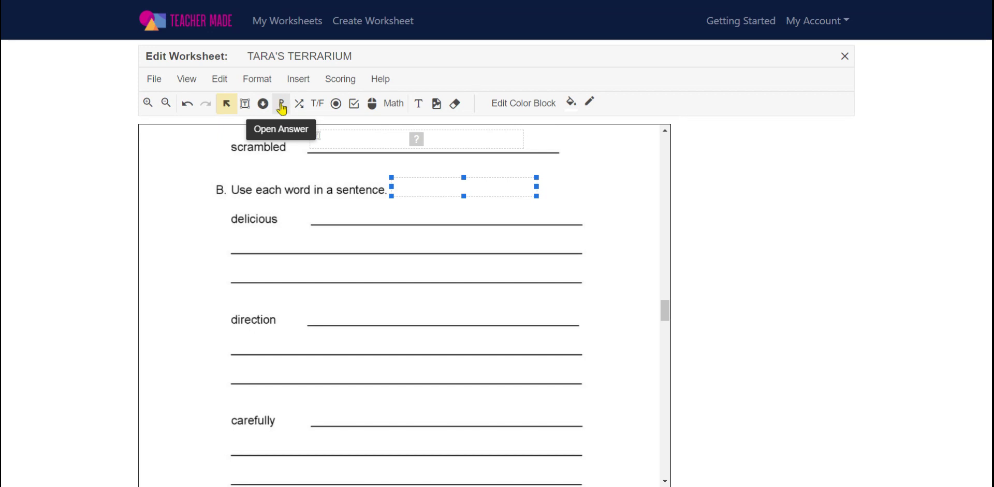
# Draw Open Answer fields over the answer lines beside "delicious" and "direction" in exercise B
pyautogui.click(281, 106)
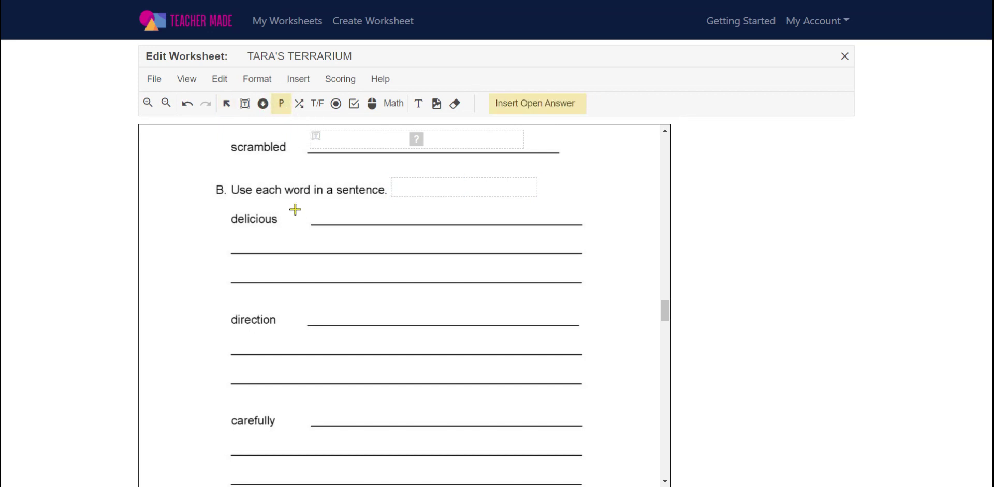
pyautogui.moveTo(294, 207); pyautogui.dragTo(594, 290)
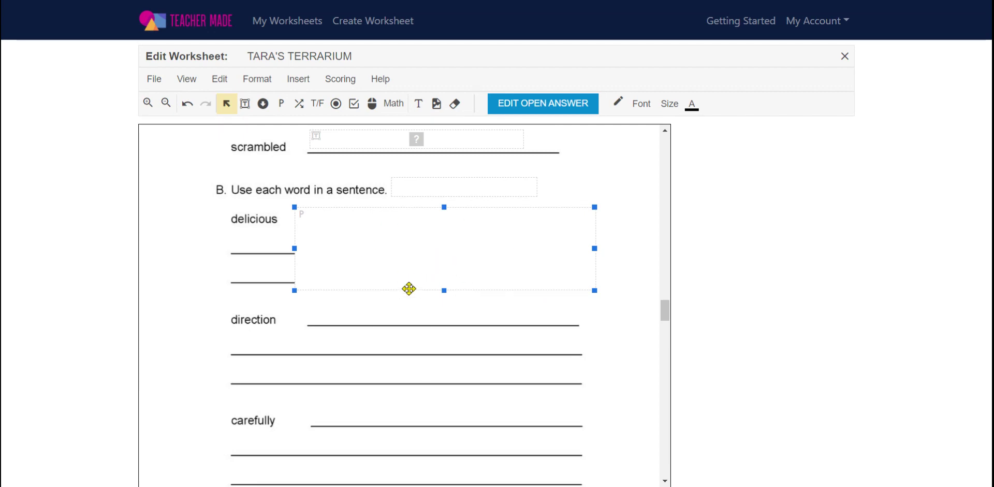
pyautogui.click(295, 83)
pyautogui.click(304, 146)
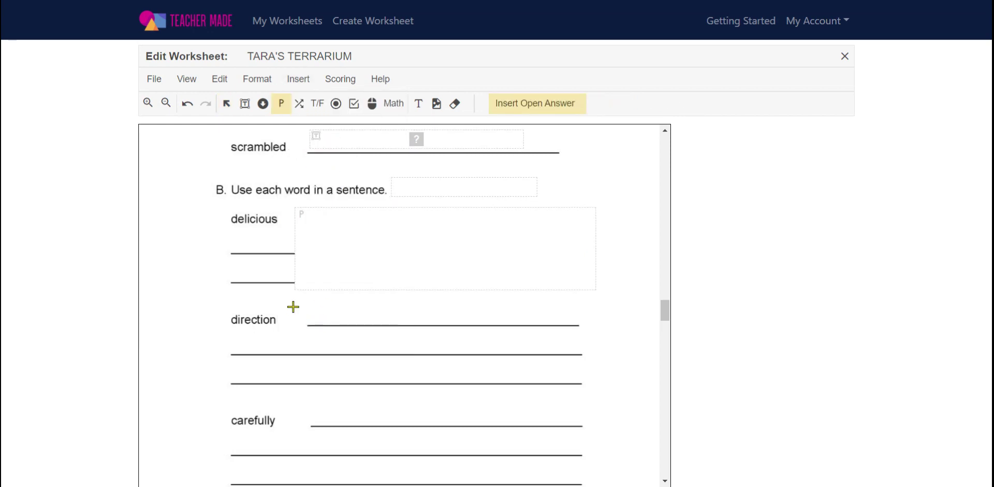
pyautogui.moveTo(293, 305); pyautogui.dragTo(596, 386)
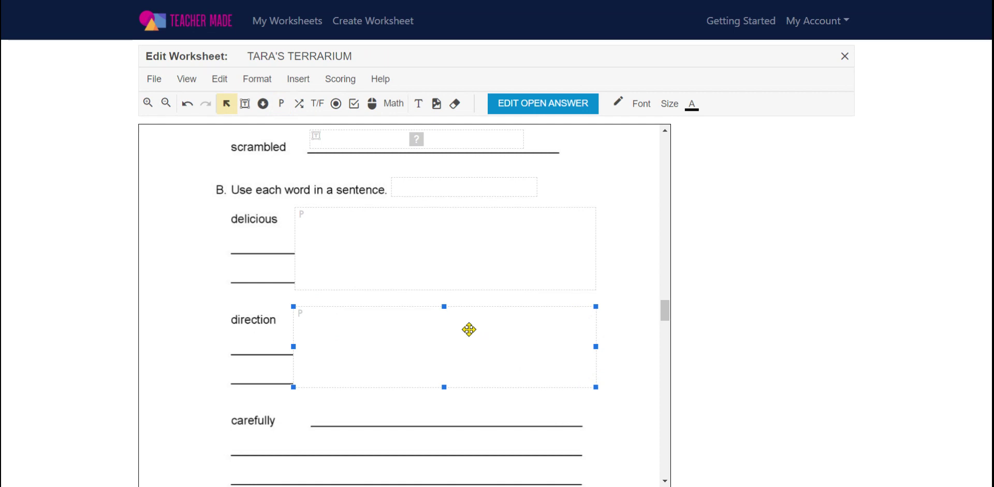
# Duplicate the "direction" Open Answer field twice, placing the copies over the answer lines for "carefully" and "controlled"
pyautogui.hotkey('ctrl', 'd')
pyautogui.moveTo(470, 342); pyautogui.dragTo(452, 428)
pyautogui.scroll(-3, 450, 399)
pyautogui.scroll(-1, 450, 398)
pyautogui.hotkey('ctrl', 'd')
pyautogui.moveTo(445, 193); pyautogui.dragTo(440, 377)
# Review the answer fields placed in exercises A and B and check which word lines still lack one
pyautogui.scroll(10, 440, 377)
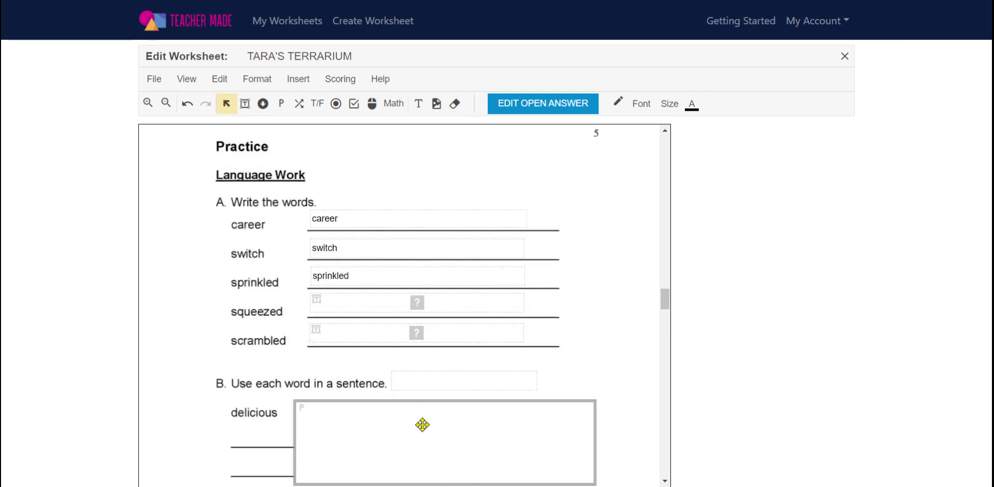
pyautogui.scroll(-1, 423, 421)
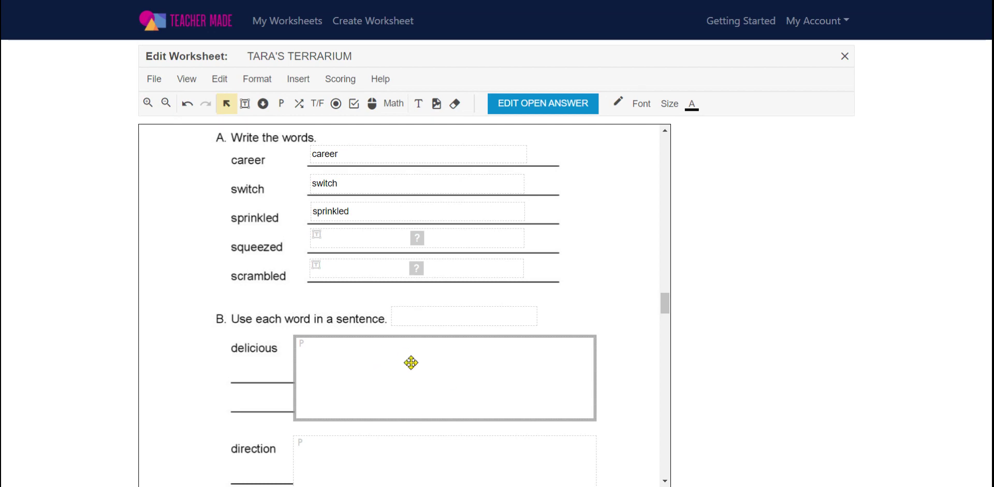
pyautogui.scroll(-3, 461, 361)
pyautogui.scroll(-4, 455, 363)
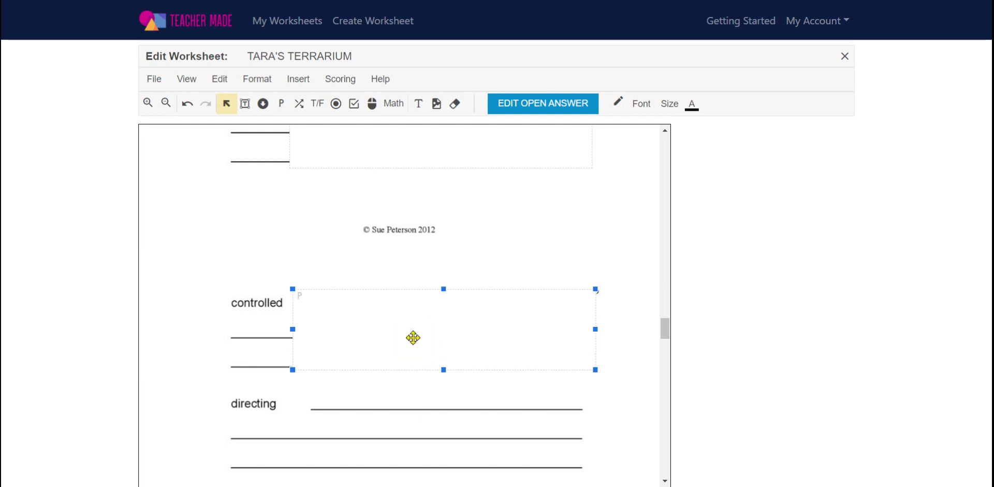
pyautogui.scroll(-3, 435, 330)
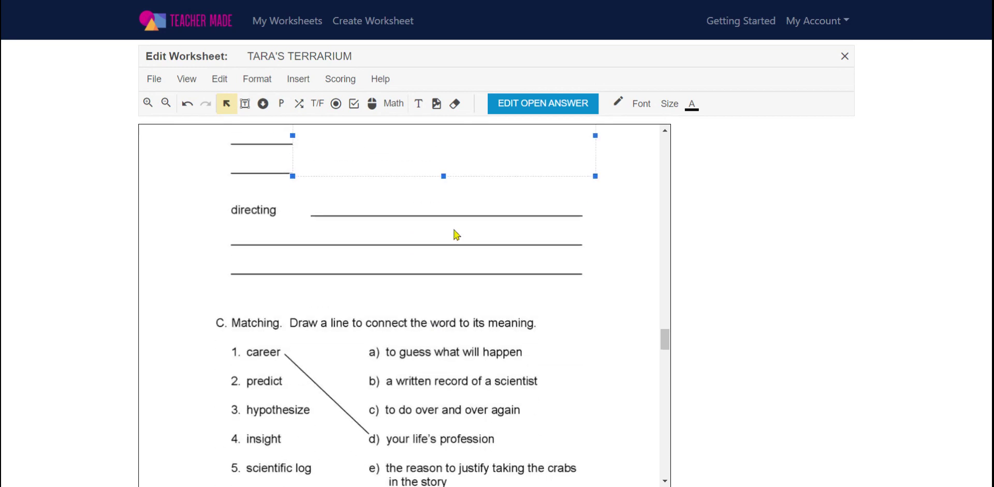
pyautogui.scroll(8, 486, 215)
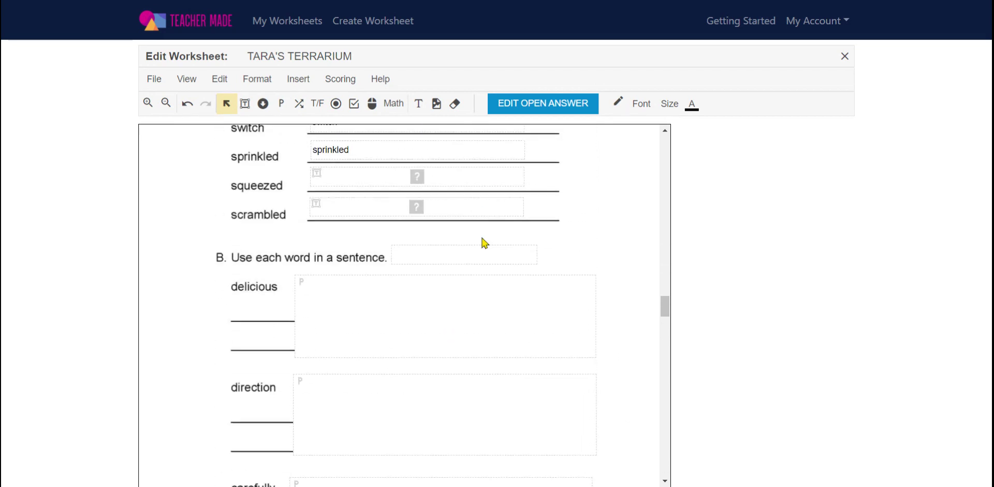
pyautogui.scroll(-3, 482, 240)
pyautogui.scroll(-5, 480, 234)
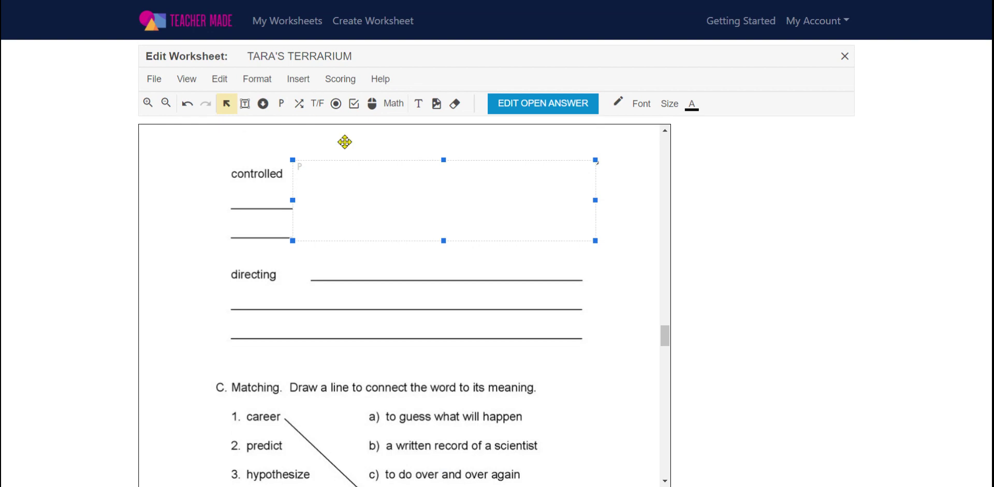
# Draw an Open Answer field over the answer lines beside "directing"
pyautogui.click(281, 103)
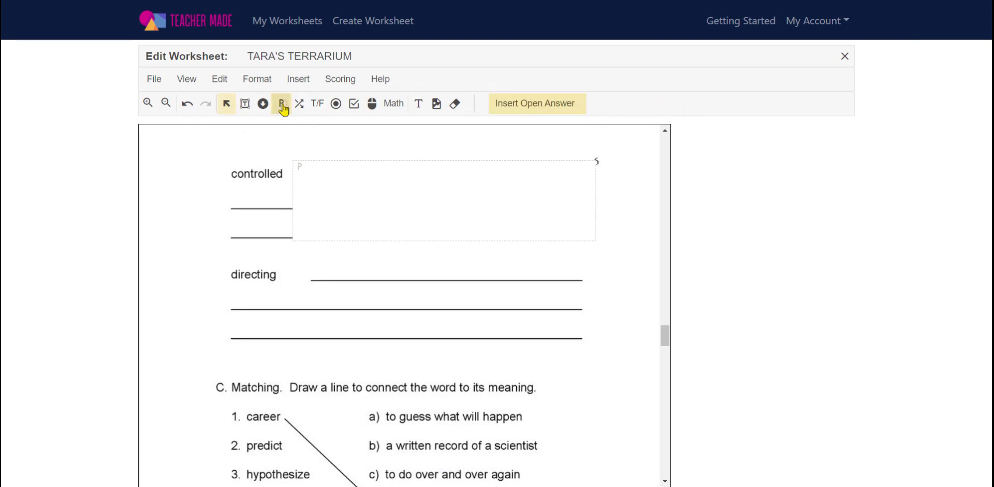
pyautogui.click(291, 255)
pyautogui.moveTo(291, 255); pyautogui.dragTo(601, 352)
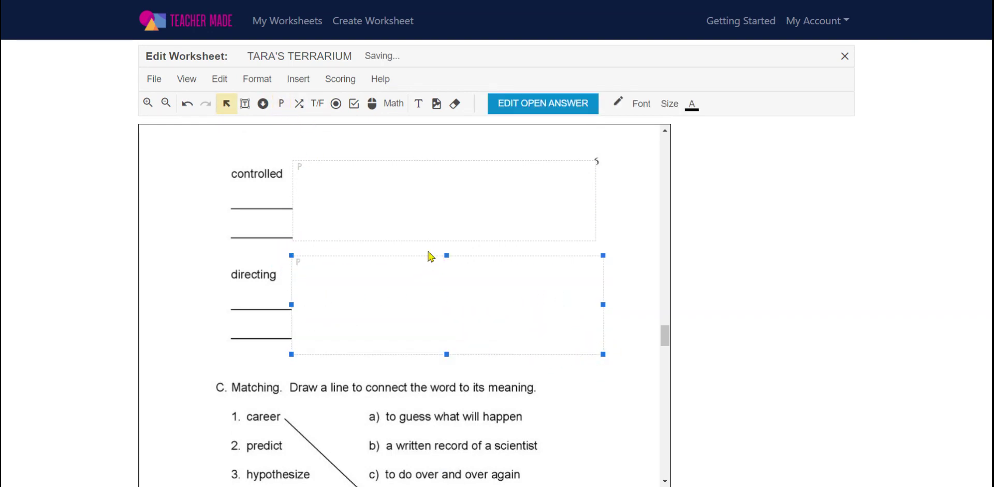
# Draw Matching fields over predict, hypothesize, insight, scientific log and "in the name of science" in exercise C
pyautogui.scroll(-1, 473, 317)
pyautogui.scroll(-1, 472, 317)
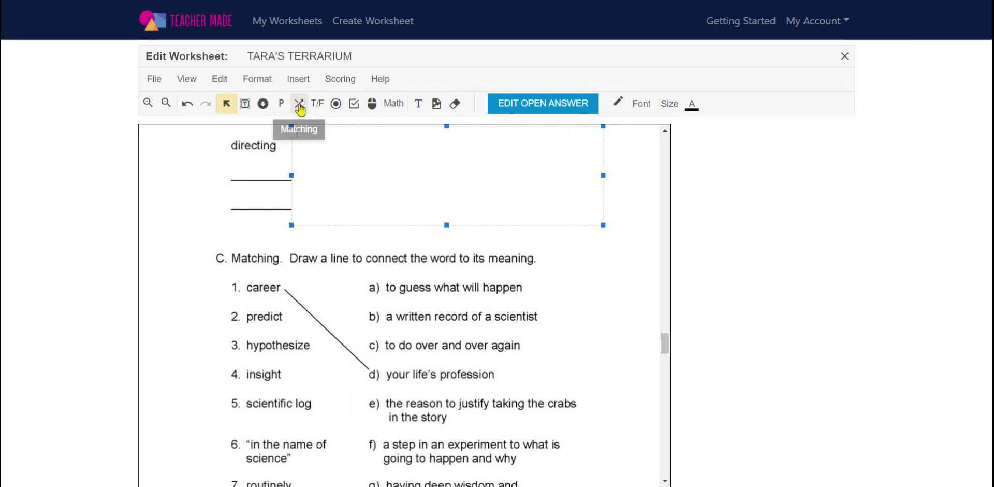
pyautogui.click(301, 84)
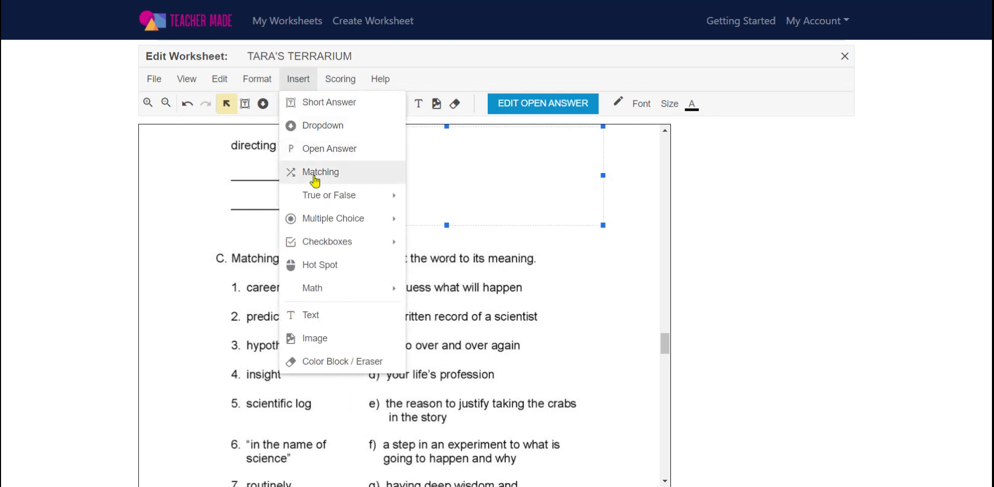
pyautogui.click(173, 174)
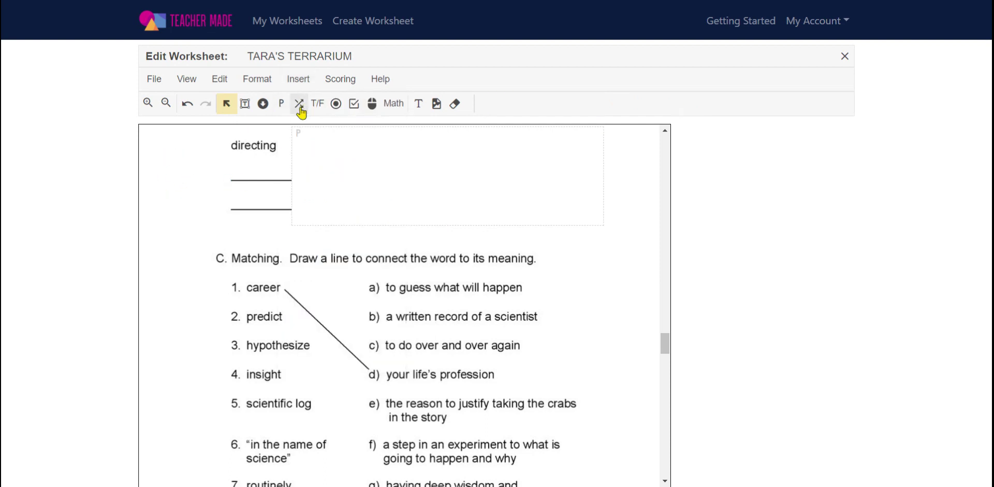
pyautogui.click(300, 106)
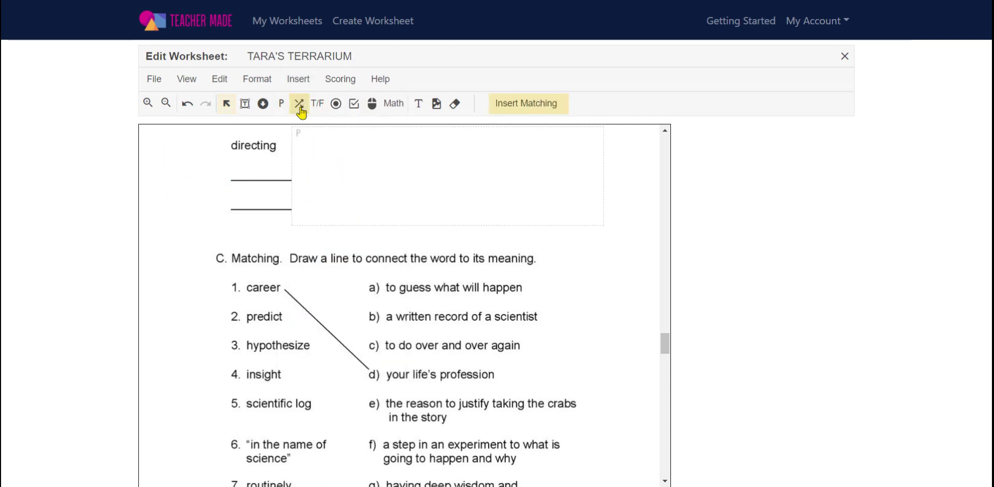
pyautogui.moveTo(242, 306); pyautogui.dragTo(314, 354)
pyautogui.click(299, 105)
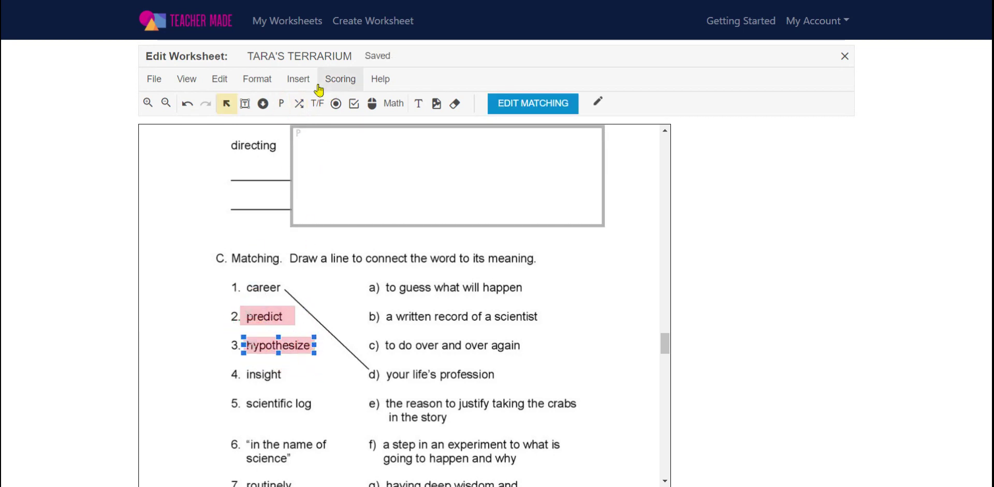
pyautogui.click(298, 105)
pyautogui.moveTo(242, 364); pyautogui.dragTo(318, 410)
pyautogui.click(298, 104)
pyautogui.click(300, 104)
pyautogui.moveTo(246, 435); pyautogui.dragTo(336, 461)
# Draw Matching fields over meanings a) through e) in exercise C, one for each meaning
pyautogui.click(299, 104)
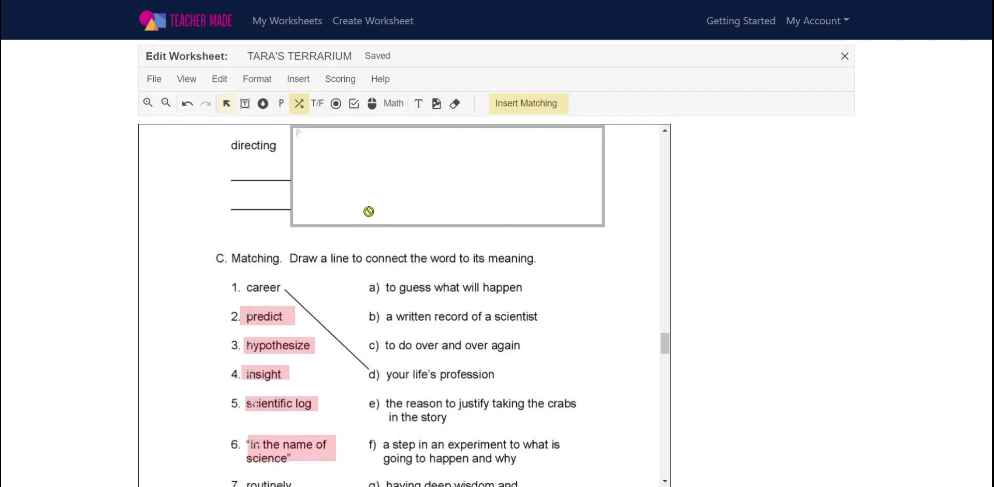
pyautogui.moveTo(382, 279); pyautogui.dragTo(537, 296)
pyautogui.click(298, 104)
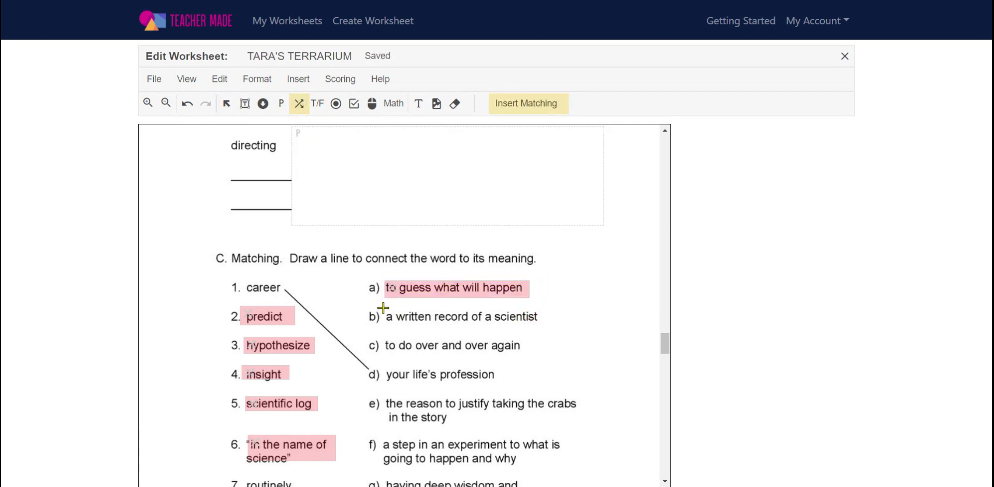
pyautogui.moveTo(383, 307); pyautogui.dragTo(541, 328)
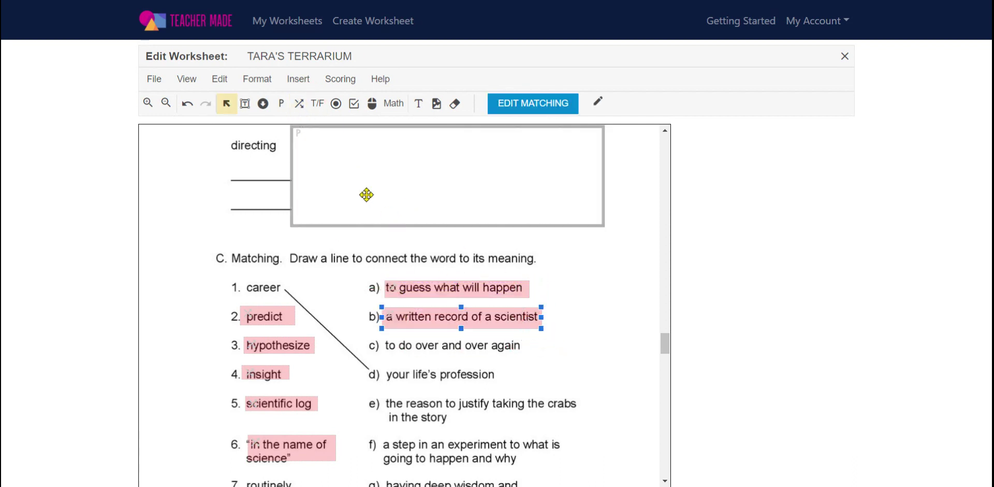
pyautogui.click(298, 104)
pyautogui.moveTo(382, 335); pyautogui.dragTo(525, 354)
pyautogui.click(303, 103)
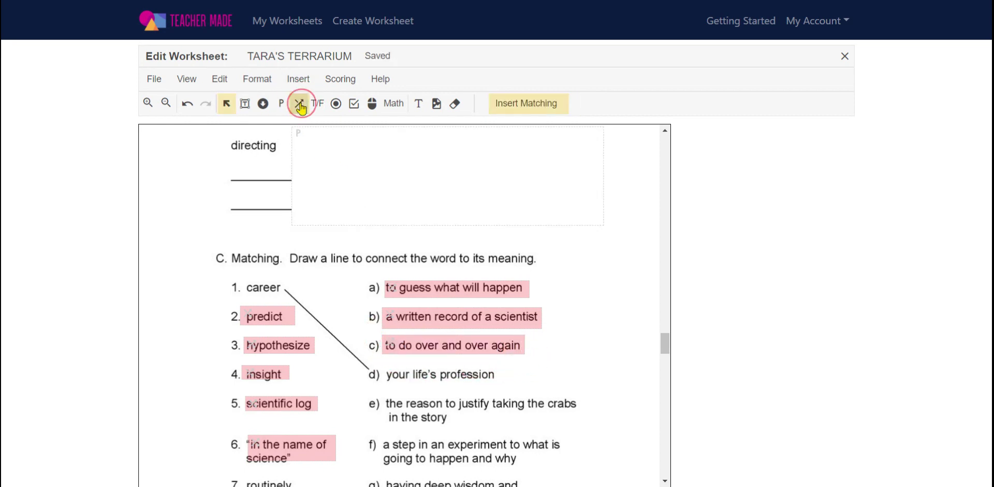
pyautogui.moveTo(381, 364); pyautogui.dragTo(499, 380)
pyautogui.click(296, 103)
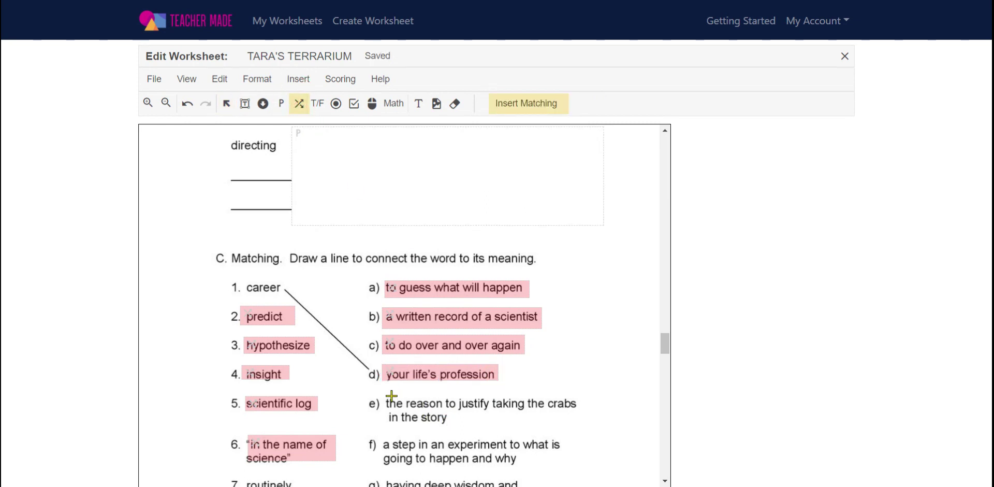
pyautogui.moveTo(384, 395); pyautogui.dragTo(585, 425)
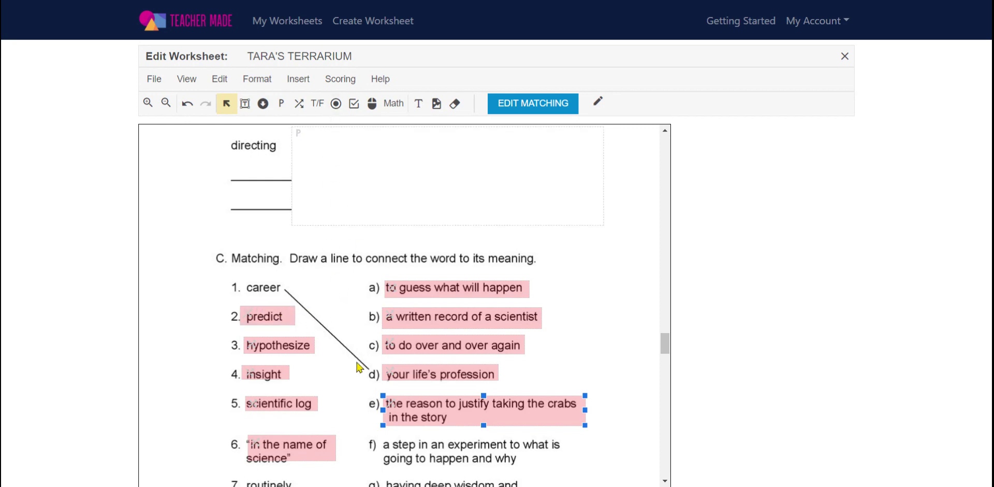
# Link "predict" to "to guess what will happen" and "scientific log" to "a written record of a scientist" as correct matches
pyautogui.click(272, 318)
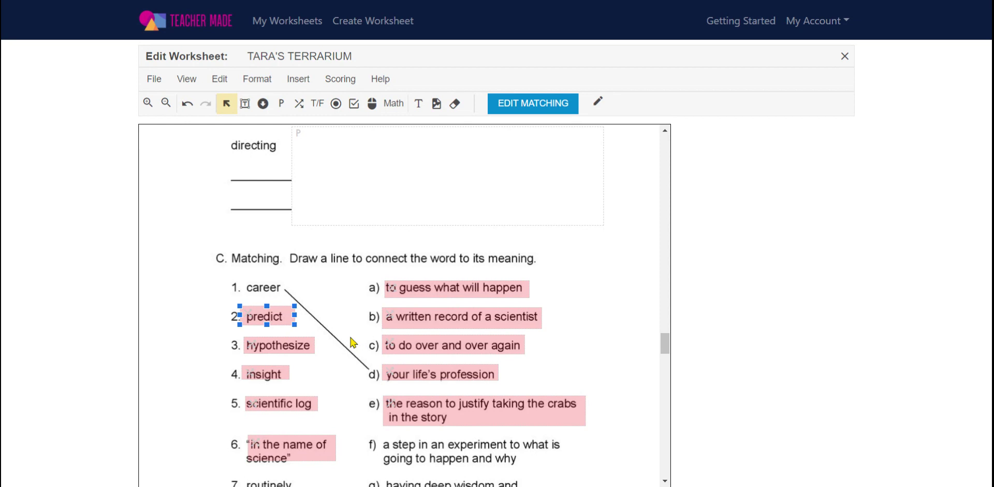
pyautogui.click(423, 290)
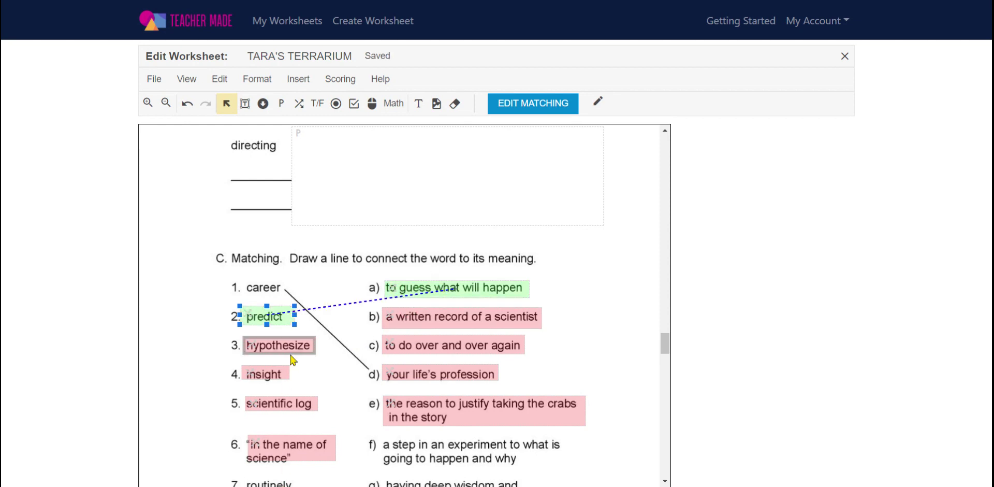
pyautogui.click(286, 403)
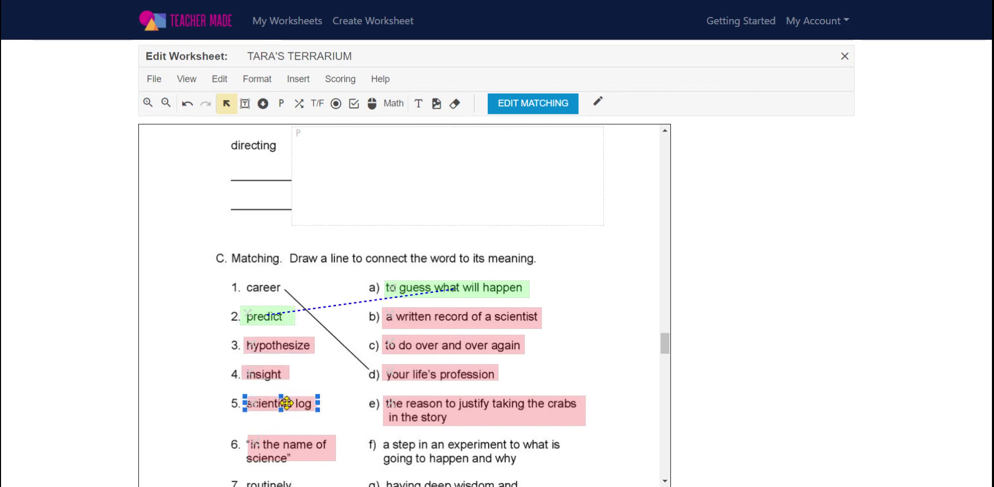
pyautogui.click(417, 321)
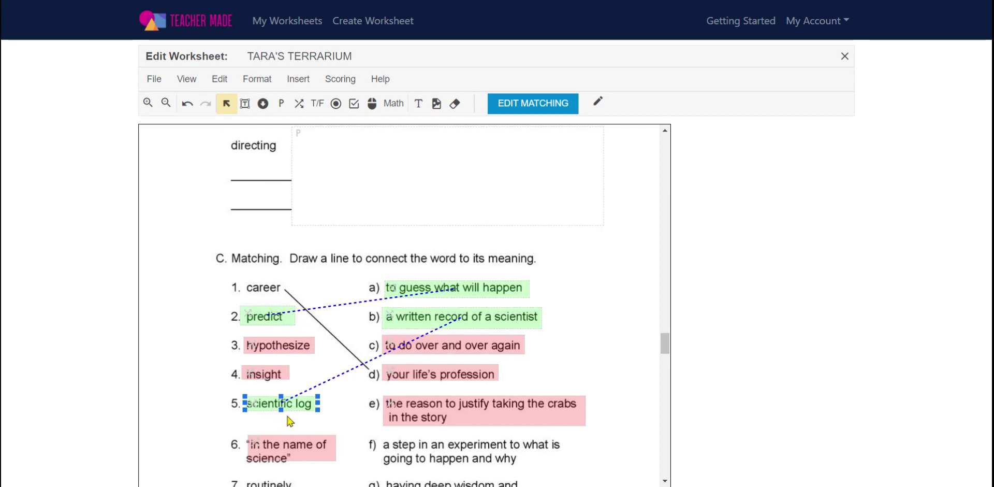
# Cover the instruction "Circle the 'ou' letters." and the two answer lines in exercise D with Color Block rectangles
pyautogui.scroll(-10, 357, 409)
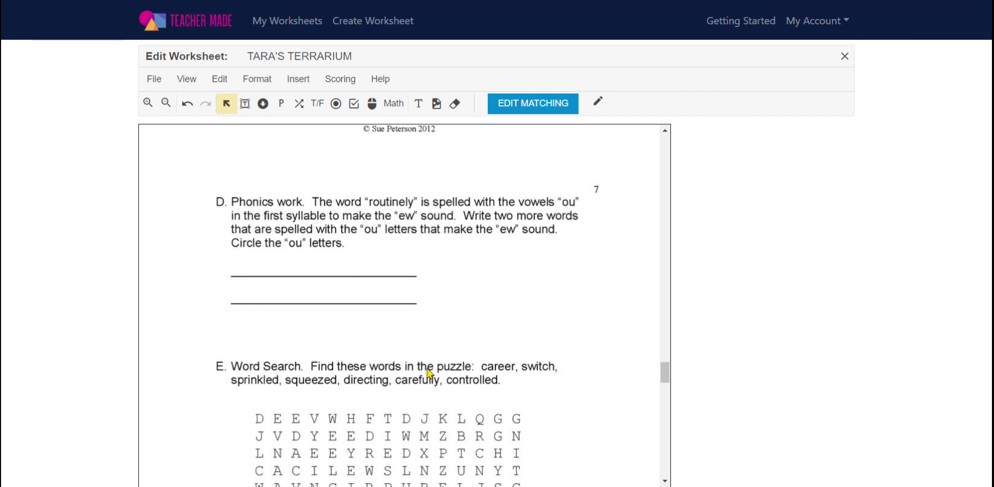
pyautogui.click(454, 104)
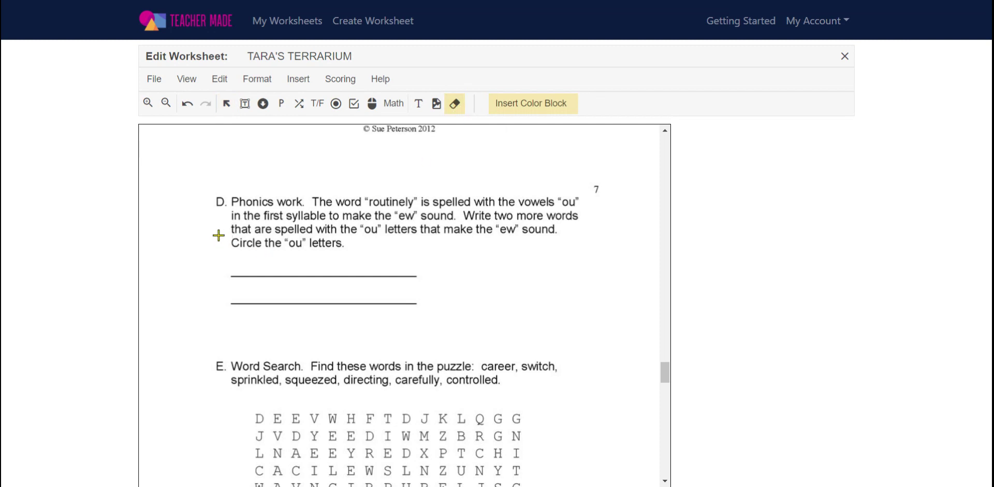
pyautogui.moveTo(221, 236); pyautogui.dragTo(361, 252)
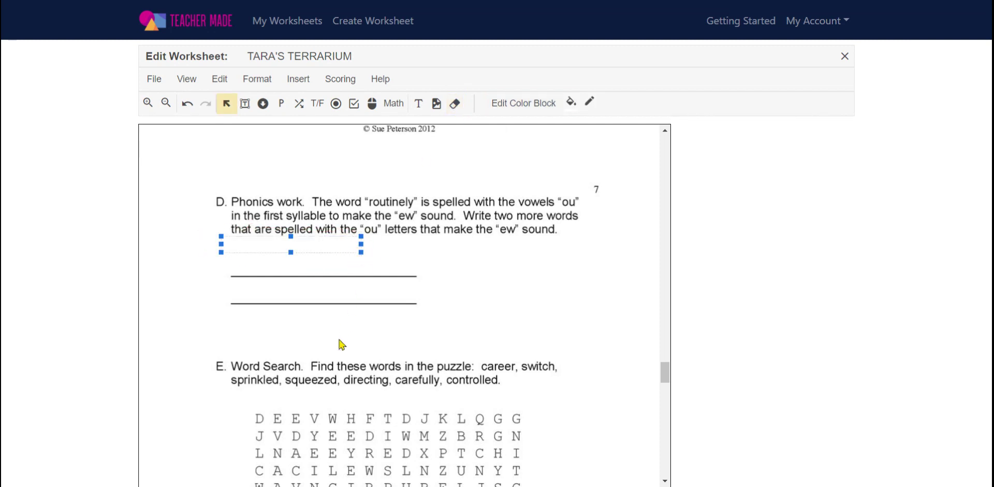
pyautogui.click(455, 104)
pyautogui.click(221, 258)
pyautogui.moveTo(221, 259); pyautogui.dragTo(456, 322)
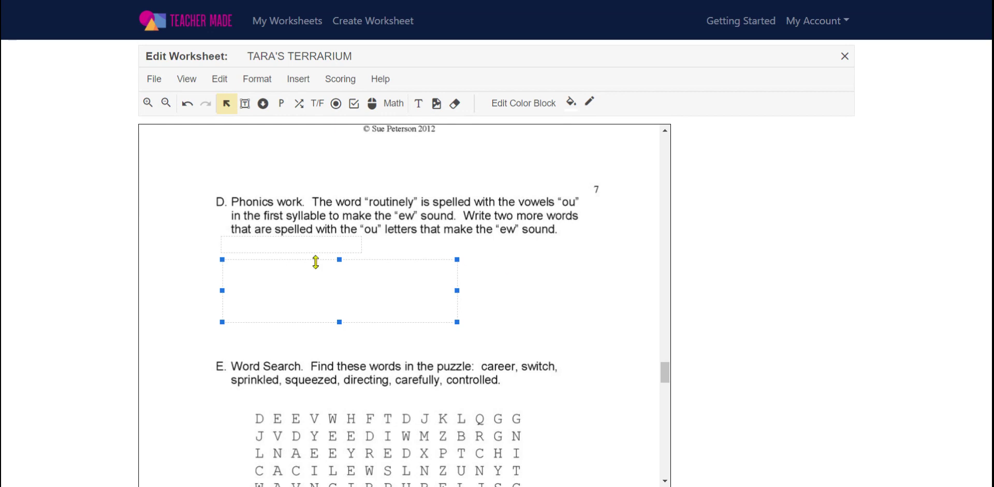
# Try an Open Answer field below the exercise D instructions and undo it
pyautogui.click(282, 104)
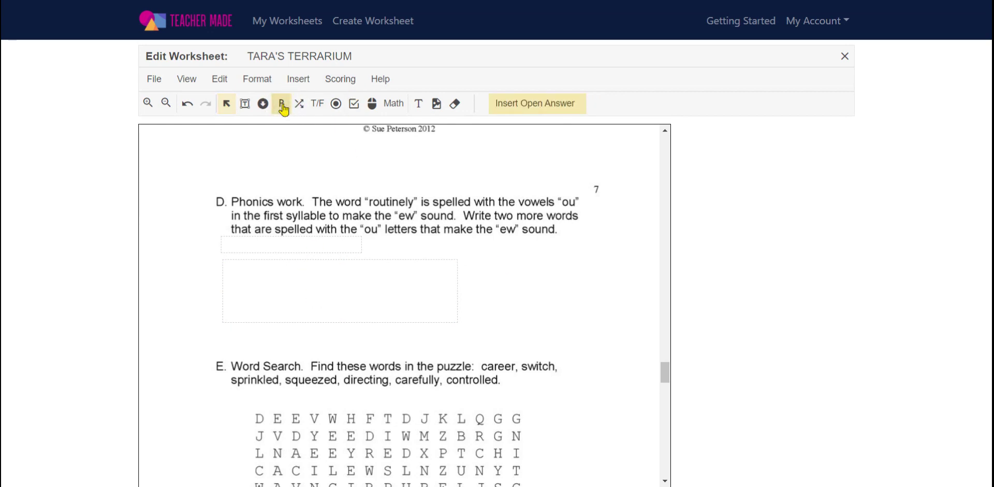
pyautogui.moveTo(281, 236); pyautogui.dragTo(542, 328)
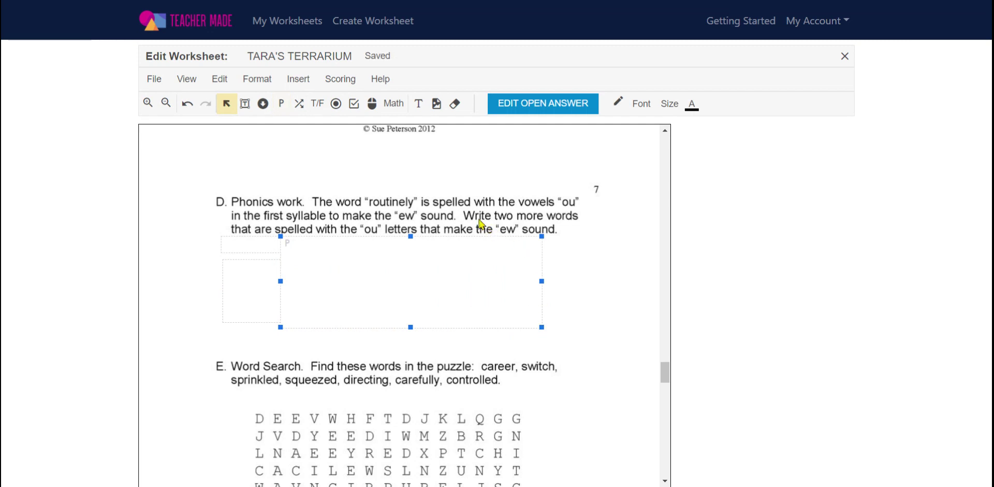
pyautogui.click(187, 104)
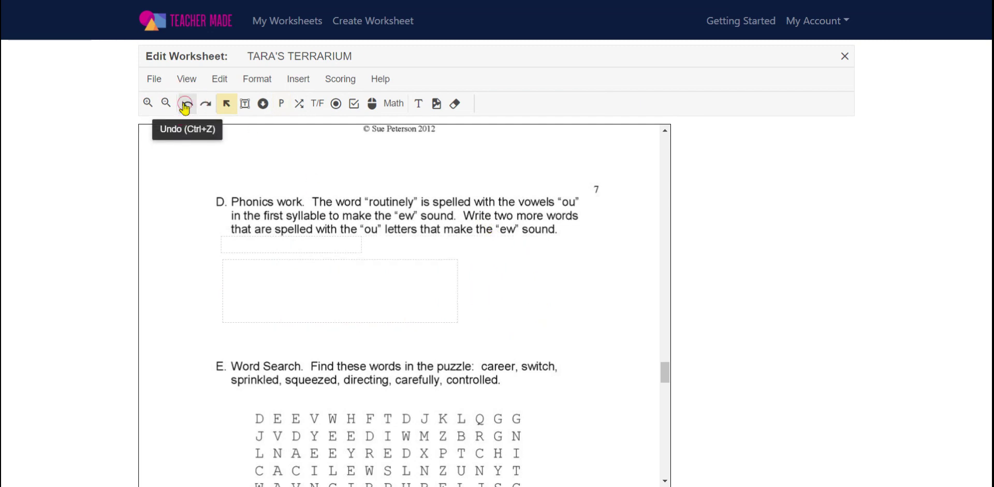
# Draw a Short Answer field below the exercise D instructions, where the first answer line was
pyautogui.click(245, 104)
pyautogui.moveTo(218, 249); pyautogui.dragTo(429, 288)
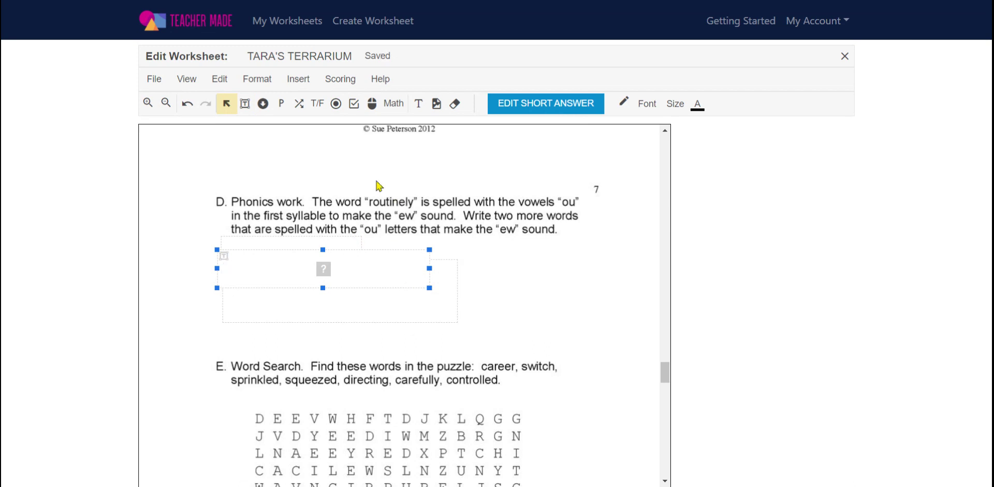
# Draw a second Short Answer field beside the first one below the exercise D instructions
pyautogui.click(245, 104)
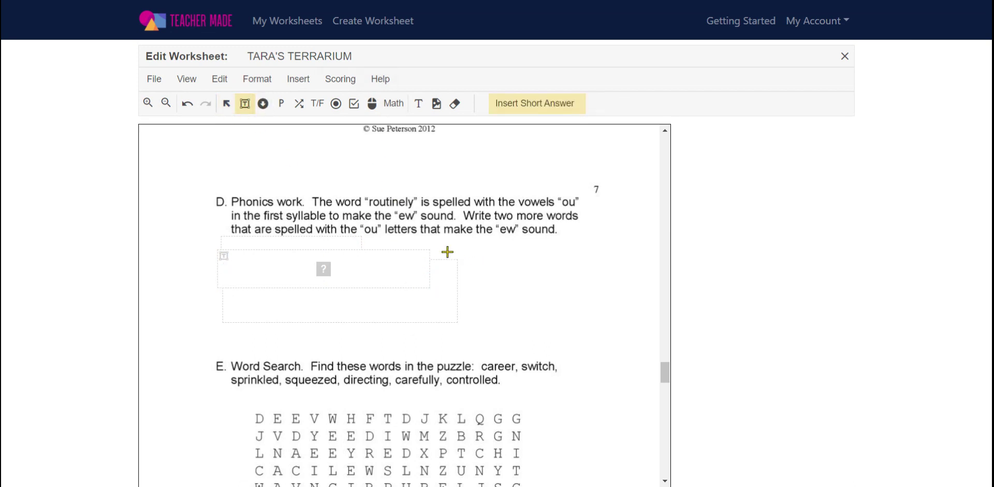
pyautogui.moveTo(437, 250); pyautogui.dragTo(623, 289)
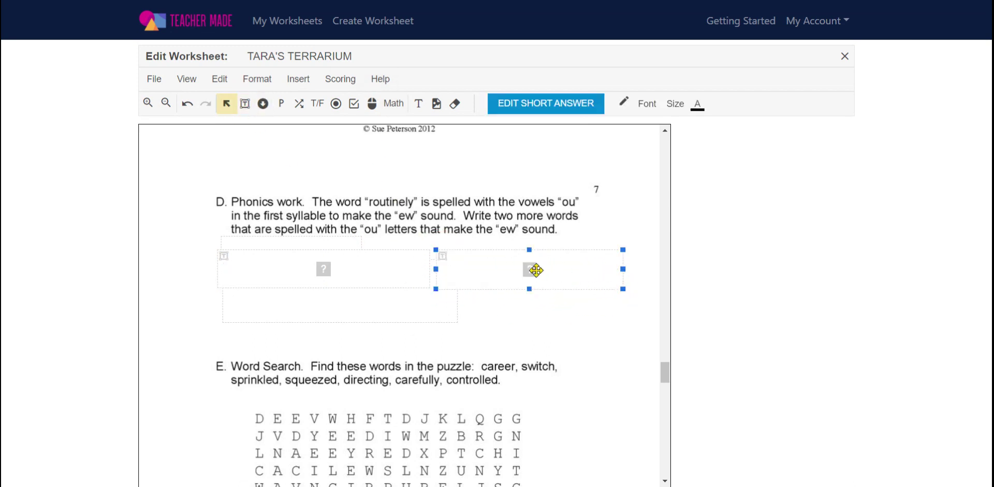
# Review the font, size and text colour options of the first exercise D Short Answer field and give it a red border
pyautogui.click(356, 277)
pyautogui.click(646, 104)
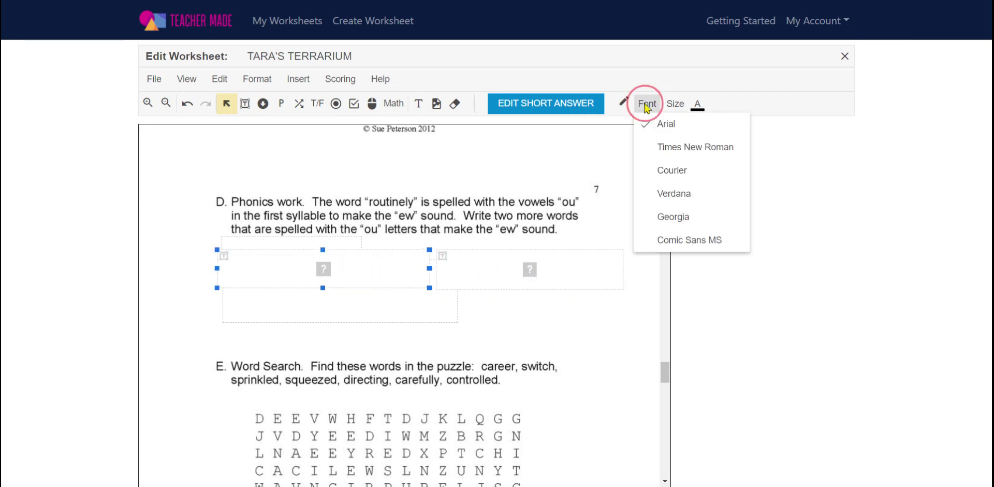
pyautogui.click(675, 105)
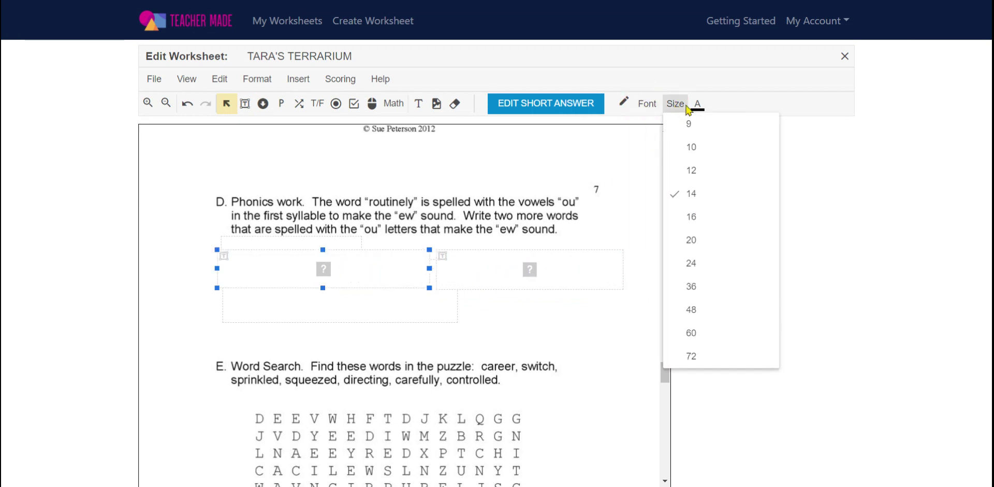
pyautogui.click(698, 106)
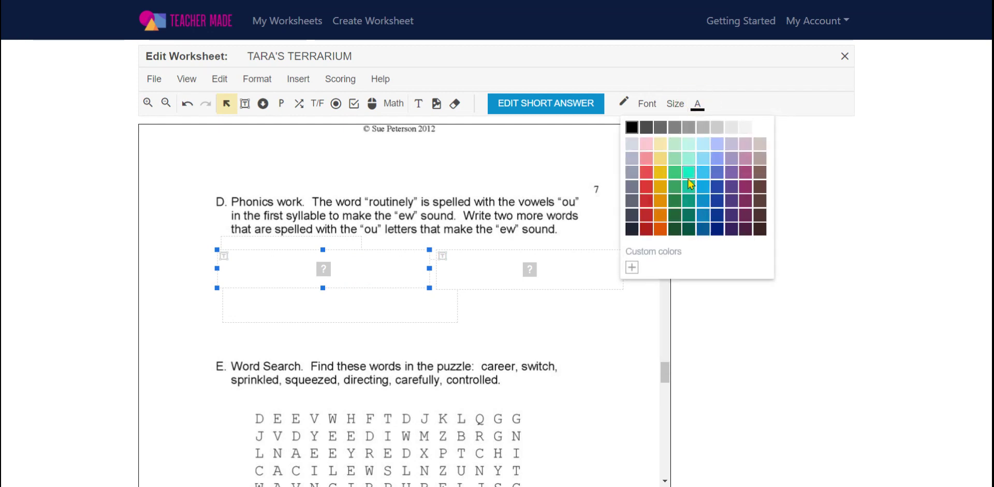
pyautogui.click(624, 102)
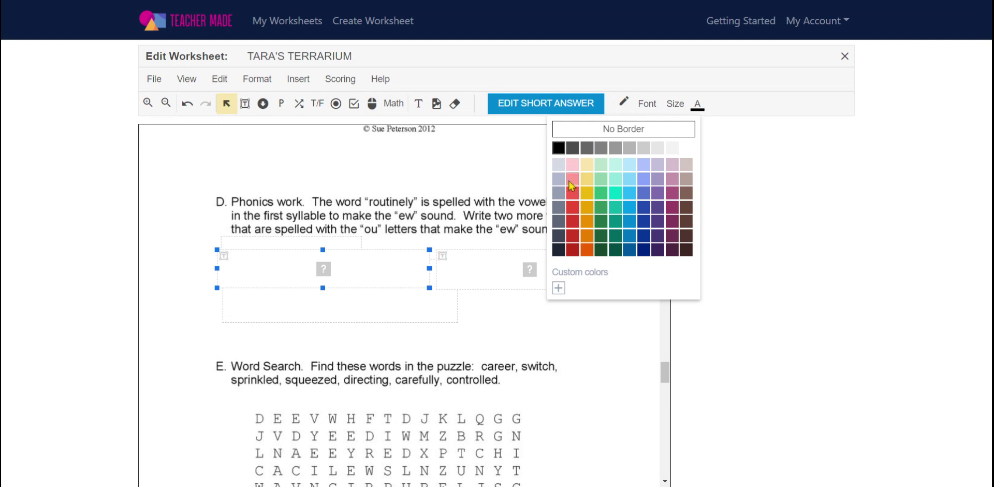
pyautogui.click(573, 195)
# Give the second exercise D Short Answer field a light blue border and nudge it level with the first field
pyautogui.click(505, 257)
pyautogui.click(625, 102)
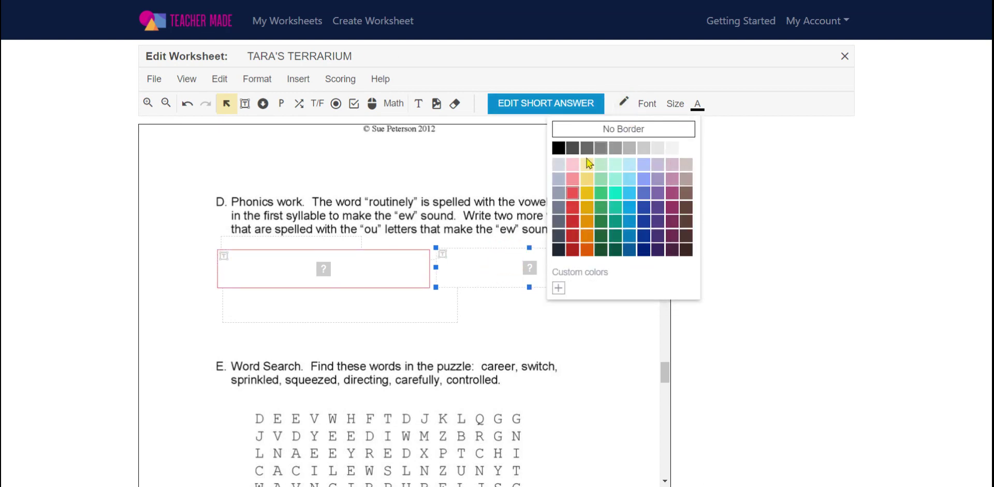
pyautogui.click(630, 194)
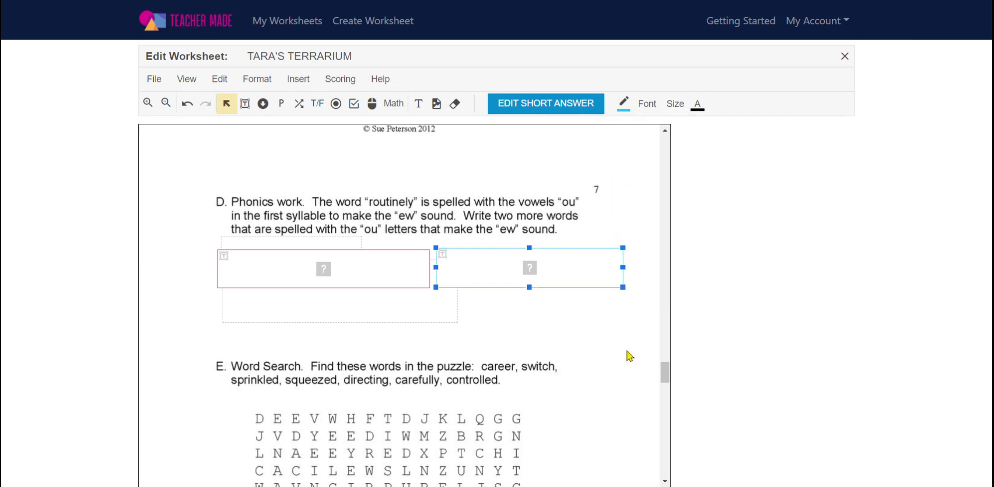
pyautogui.click(623, 351)
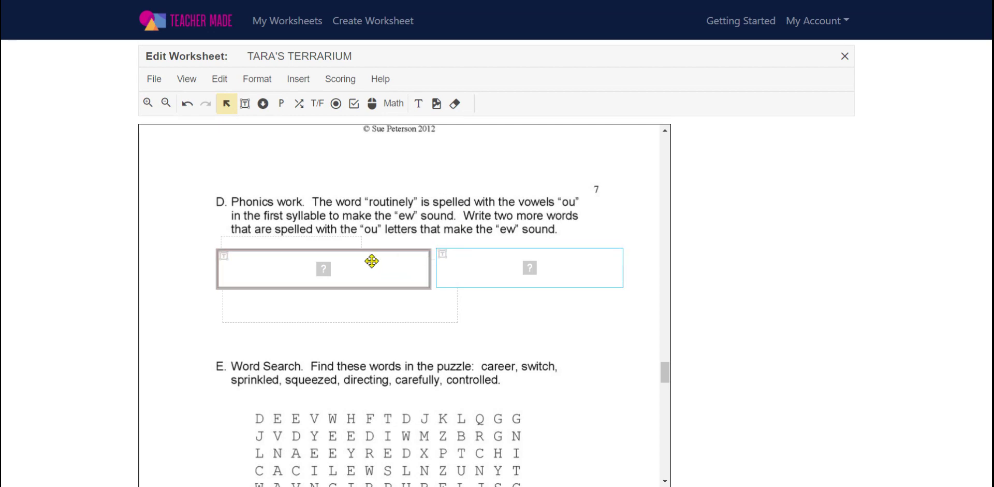
pyautogui.click(518, 269)
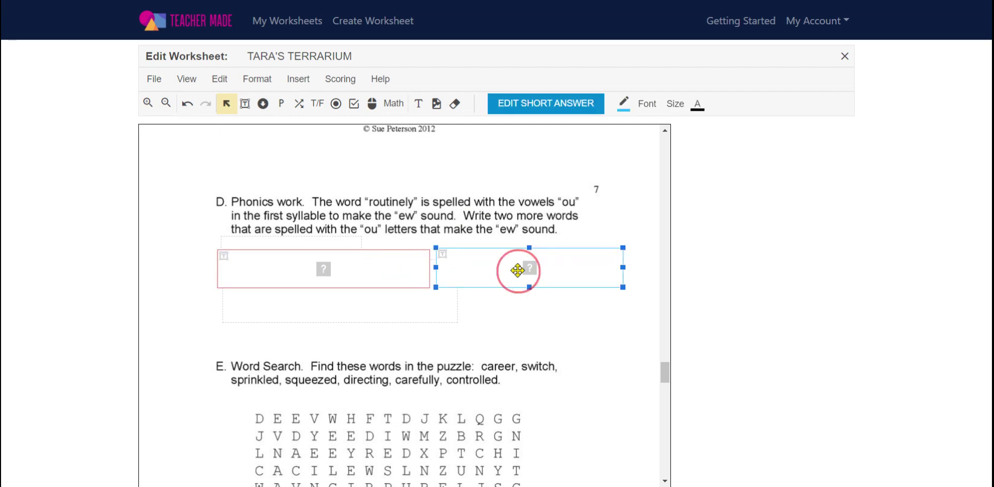
pyautogui.moveTo(518, 270); pyautogui.dragTo(518, 272)
# Insert a Multiple Choice field with 4 choices over the checkboxes of question 1 in the Multiple-Choice Questions section
pyautogui.scroll(-1, 557, 344)
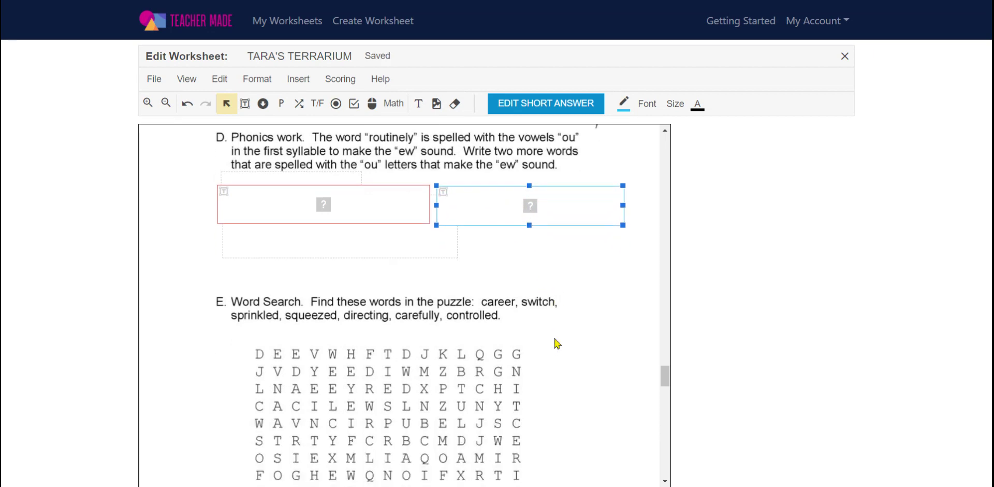
pyautogui.scroll(-3, 555, 347)
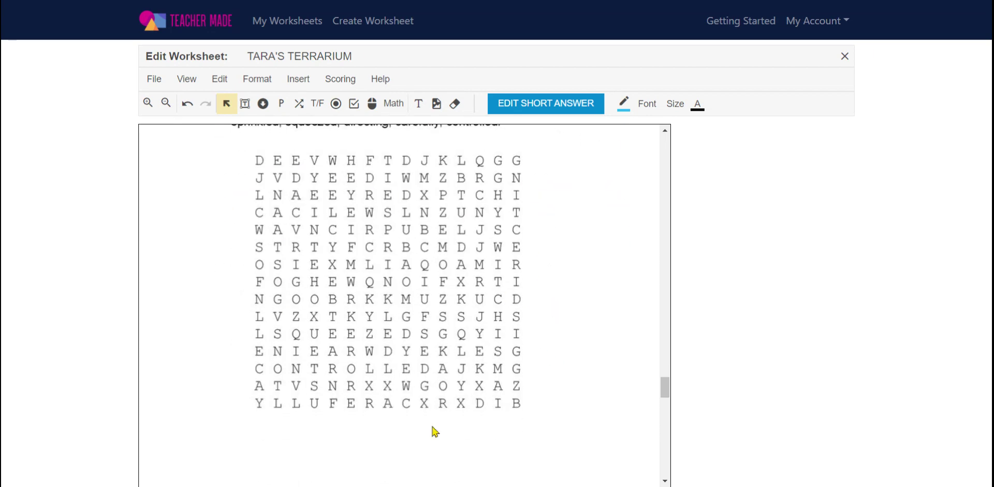
pyautogui.scroll(2, 375, 318)
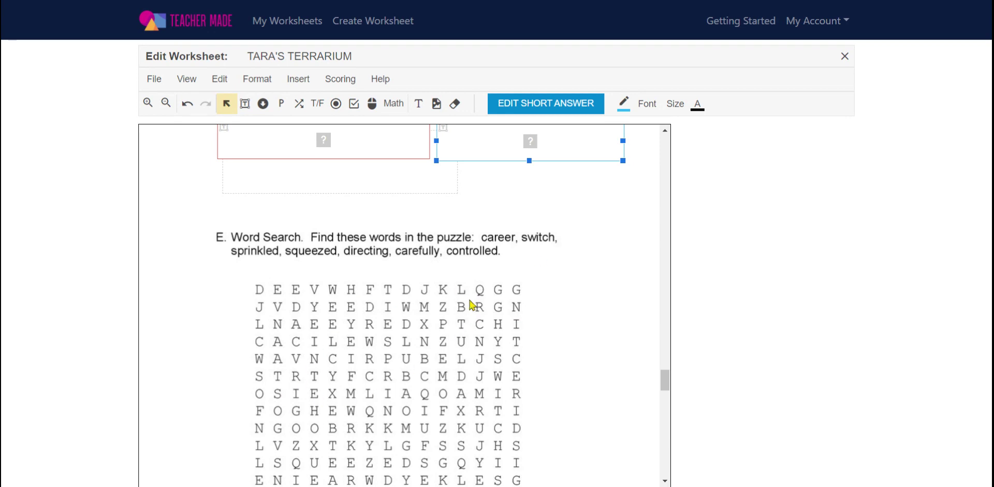
pyautogui.scroll(-10, 467, 302)
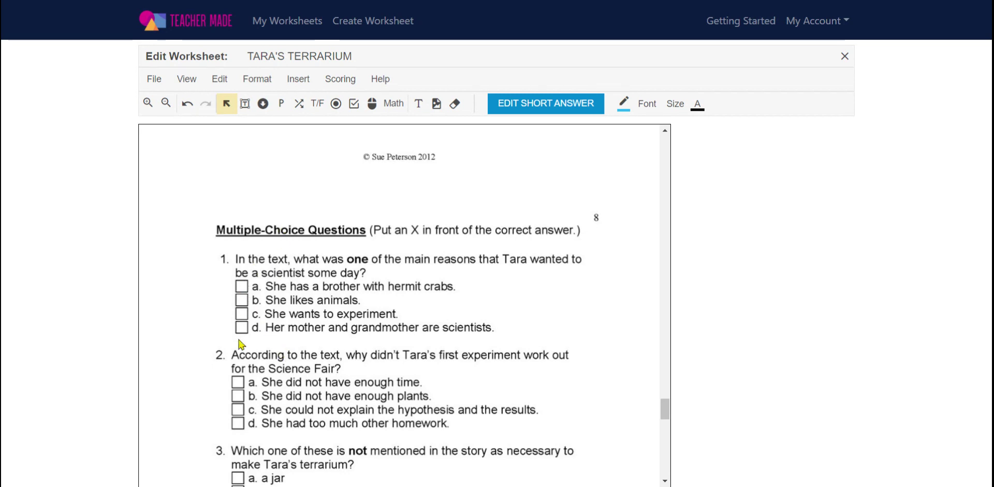
pyautogui.click(299, 81)
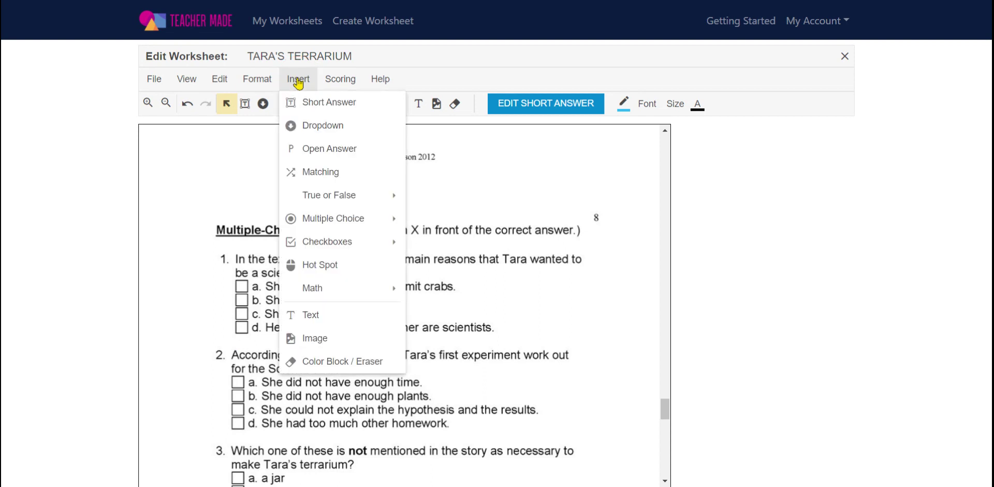
pyautogui.moveTo(318, 220)
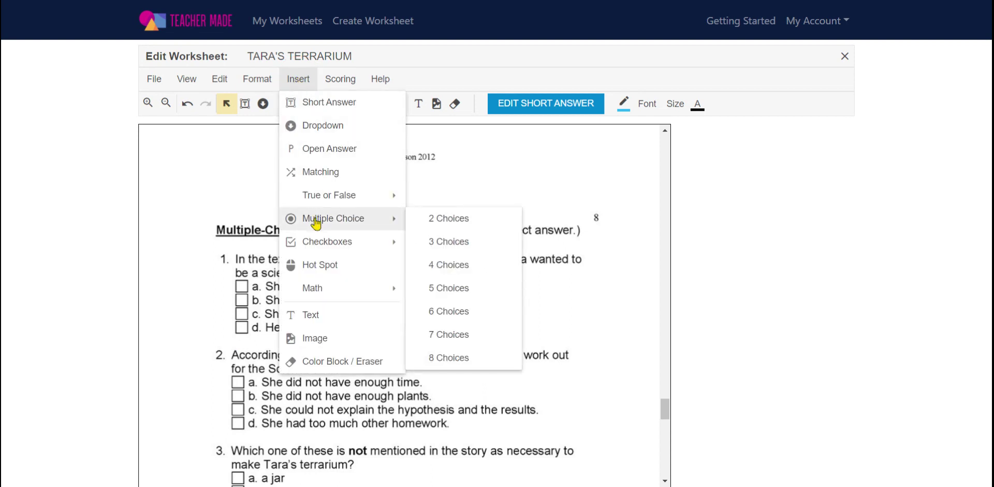
pyautogui.click(439, 266)
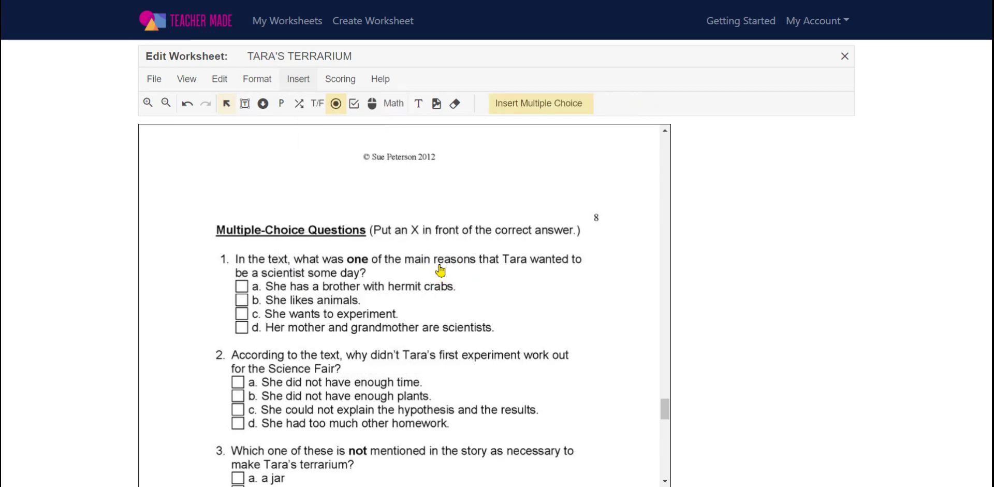
pyautogui.click(238, 280)
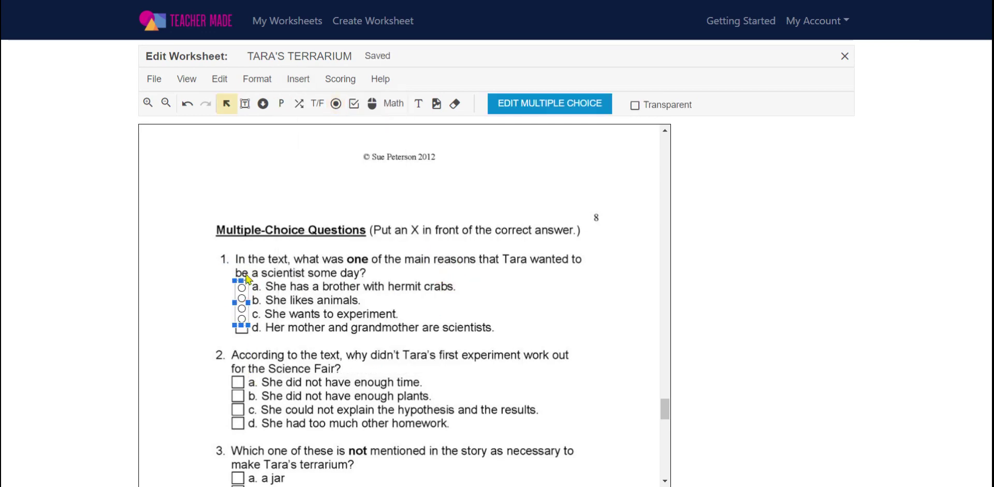
# Stretch the question 1 choice circles to line up with options a to d and mark option d as the correct answer
pyautogui.click(243, 324)
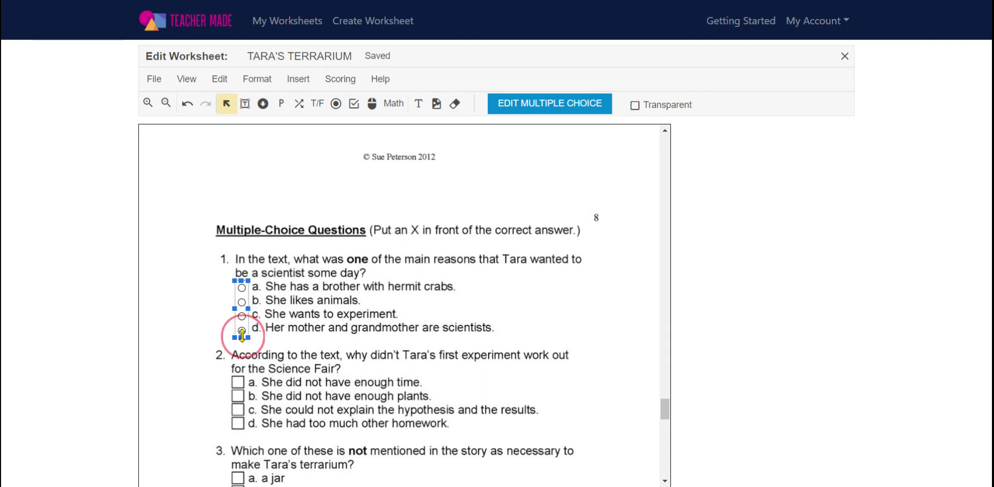
pyautogui.moveTo(241, 324); pyautogui.dragTo(242, 336)
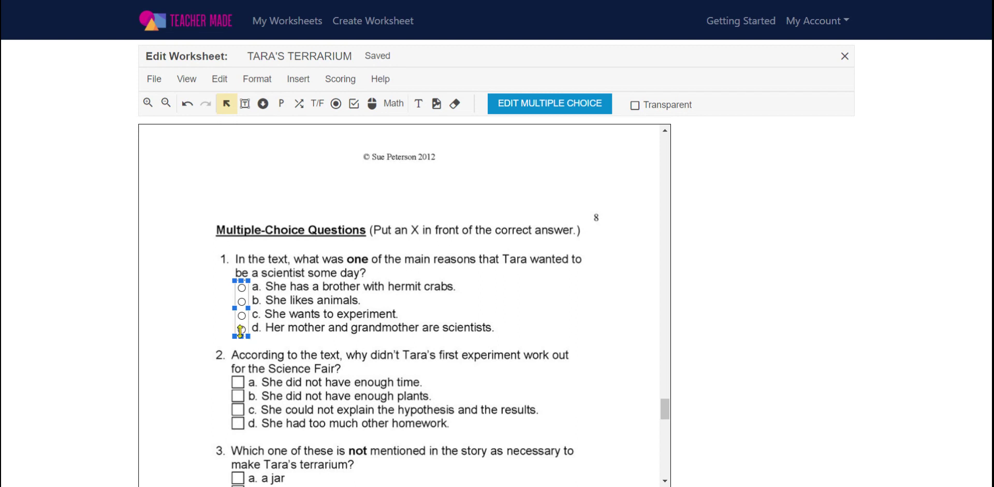
pyautogui.moveTo(241, 336); pyautogui.dragTo(242, 332)
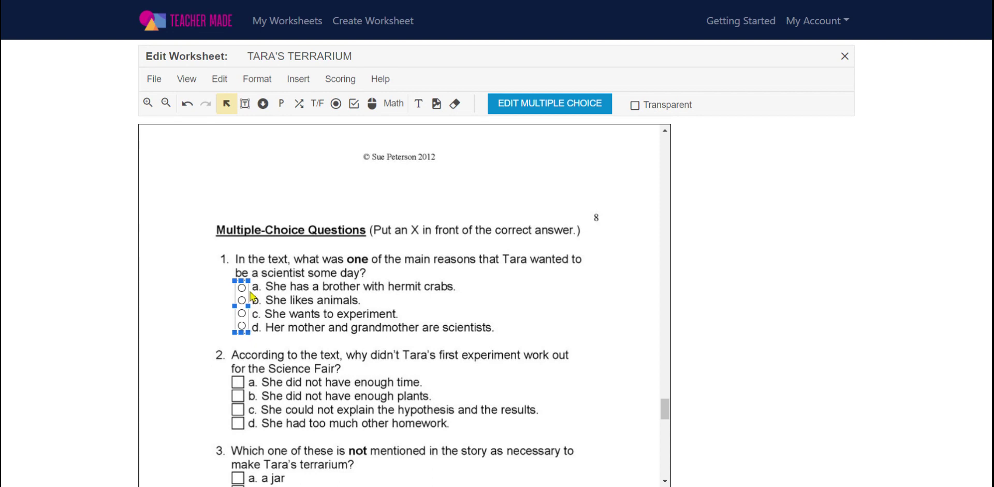
pyautogui.click(244, 330)
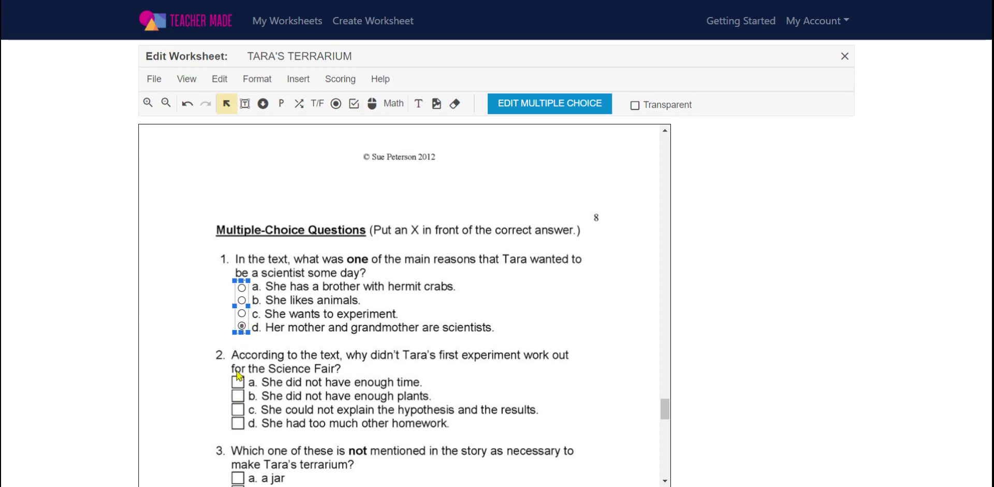
# Look through the remaining definition and extended response questions, and review the story text and the completed exercises
pyautogui.scroll(-9, 371, 328)
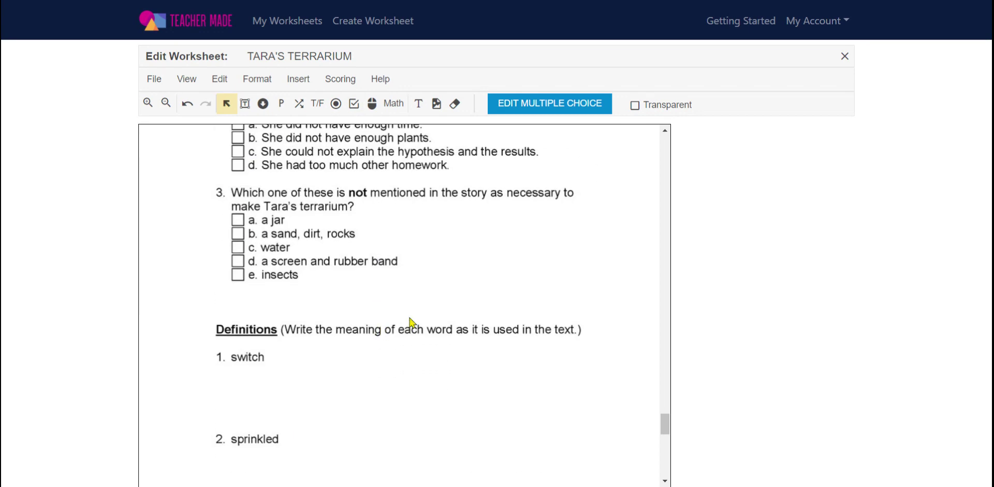
pyautogui.scroll(1, 425, 318)
pyautogui.scroll(-3, 406, 309)
pyautogui.scroll(-1, 362, 340)
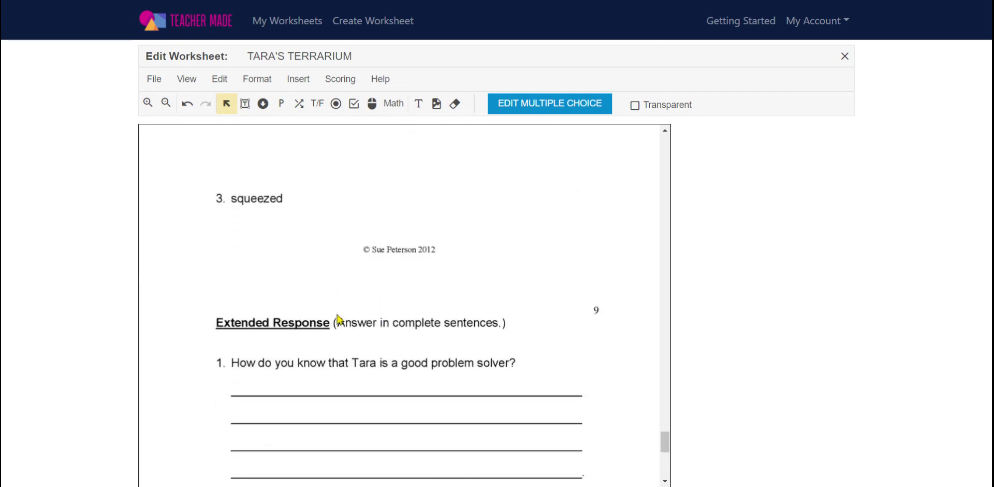
pyautogui.scroll(-4, 355, 233)
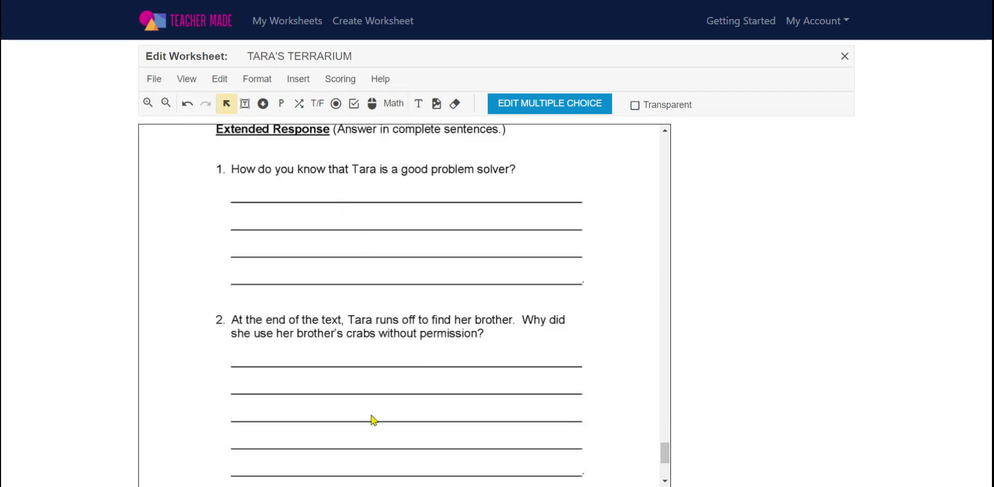
pyautogui.scroll(-4, 419, 352)
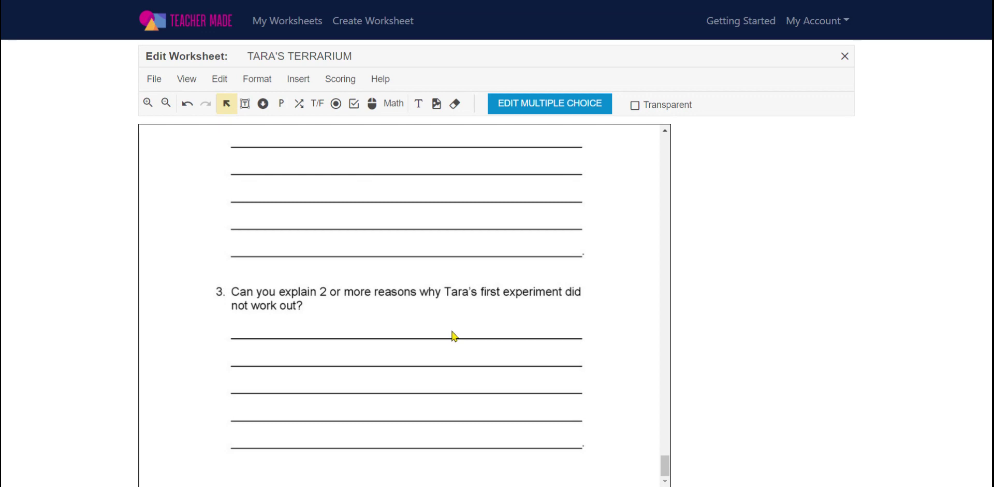
pyautogui.scroll(10, 474, 321)
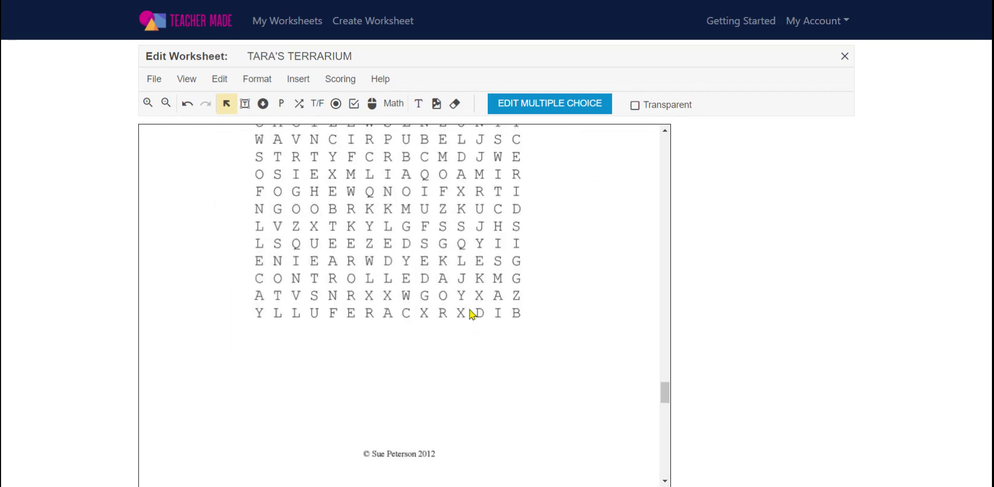
pyautogui.scroll(7, 470, 314)
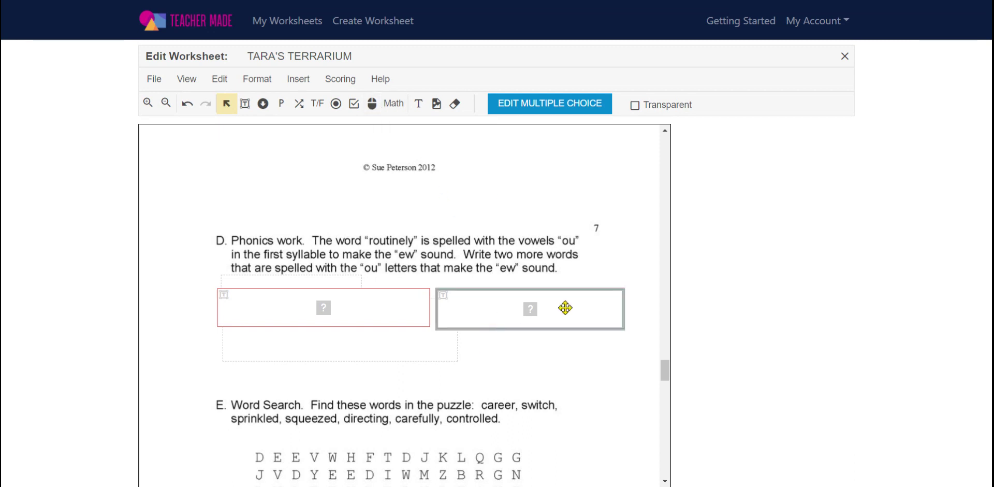
pyautogui.scroll(10, 630, 266)
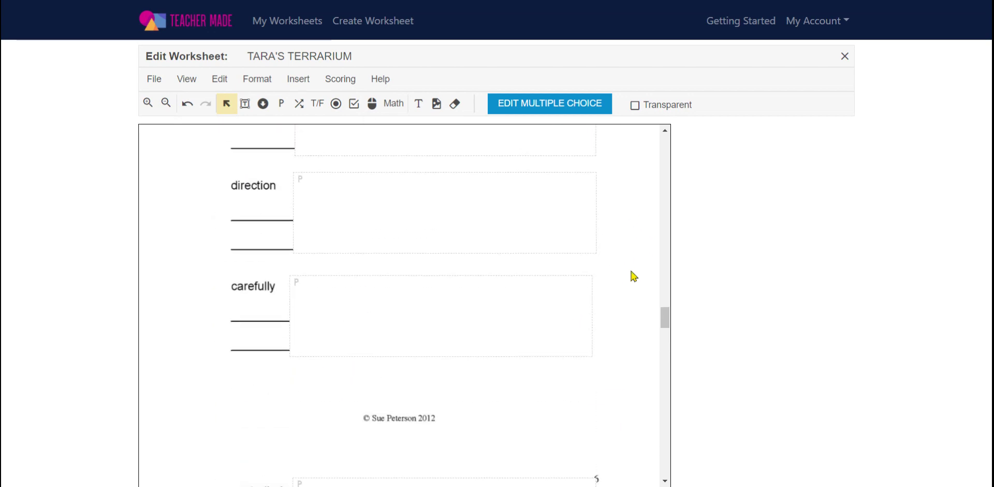
pyautogui.scroll(10, 633, 277)
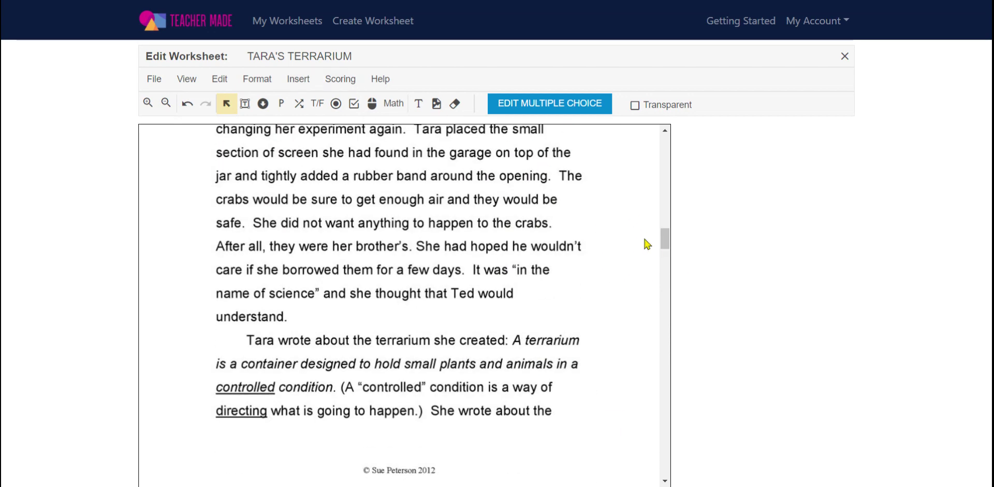
pyautogui.scroll(-10, 627, 295)
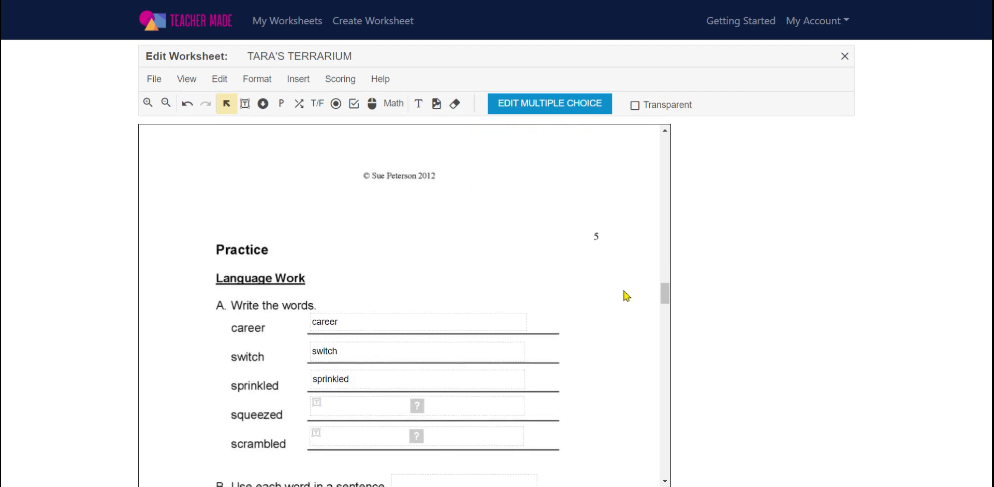
pyautogui.scroll(-10, 627, 296)
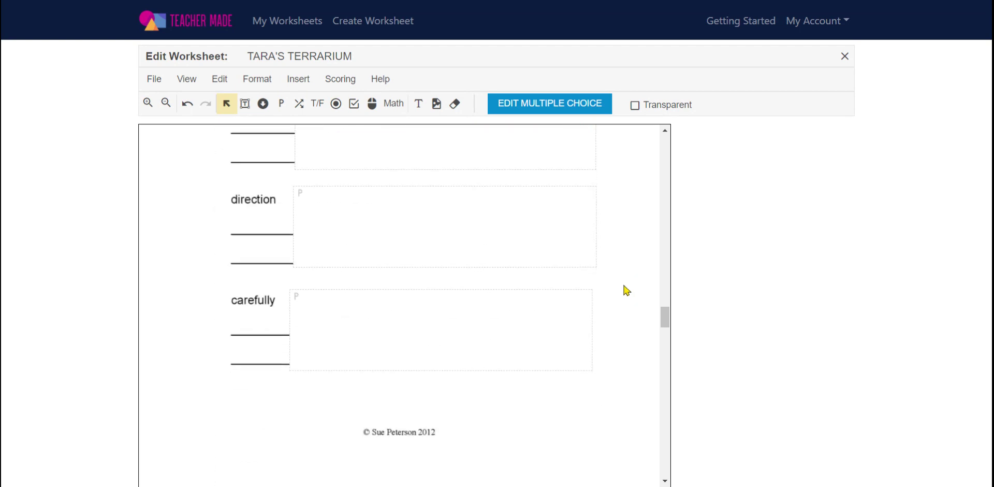
pyautogui.scroll(-10, 627, 291)
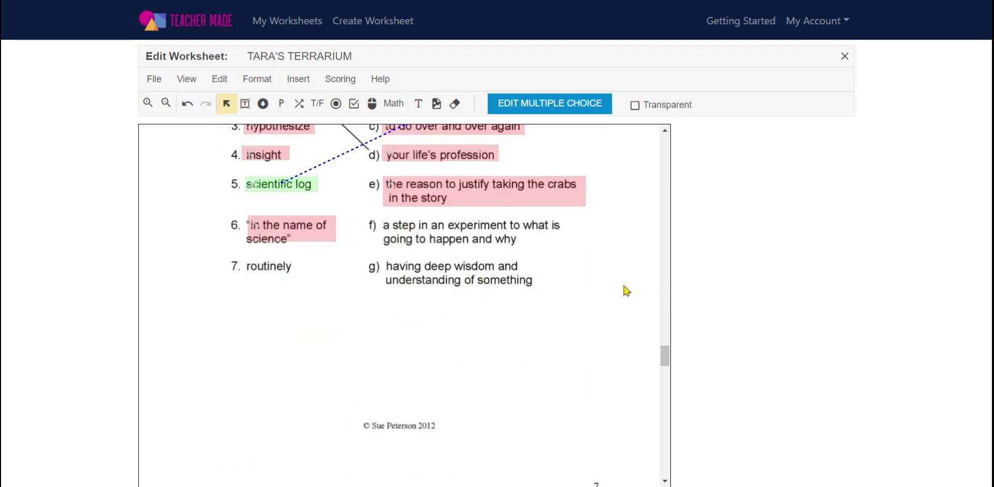
pyautogui.scroll(-6, 627, 290)
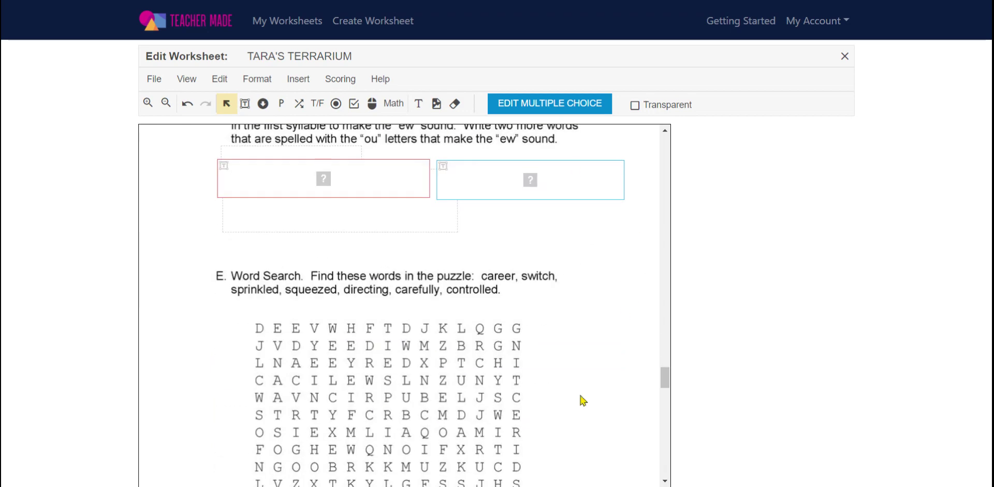
pyautogui.scroll(-10, 624, 336)
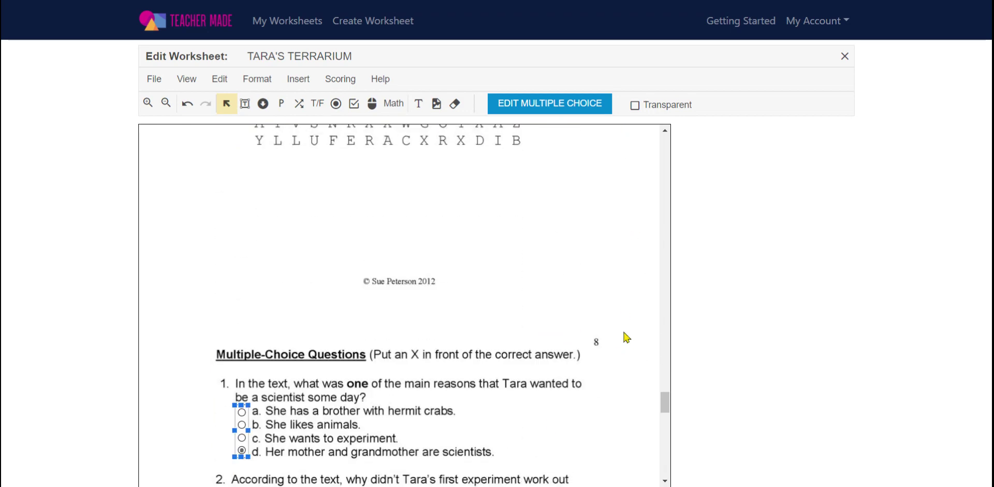
pyautogui.scroll(-15, 626, 337)
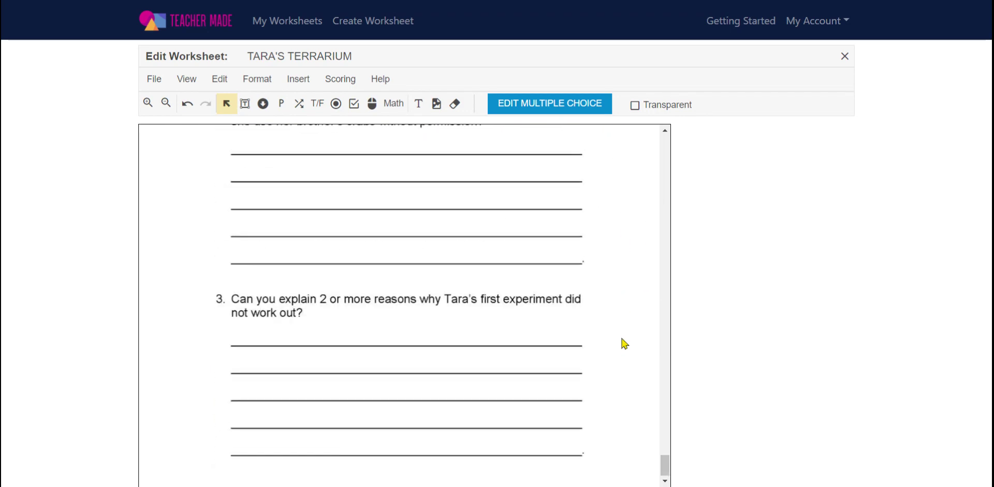